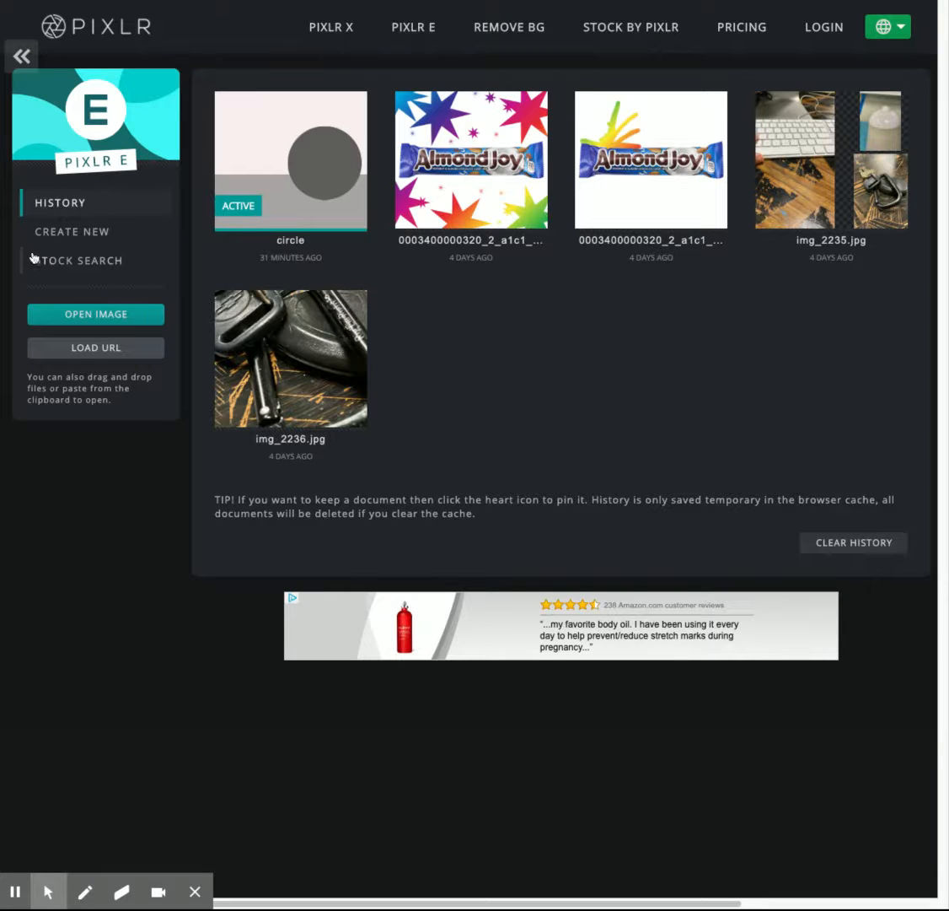
Create a new image named Circle with a width and height of 1920 px.
click(72, 233)
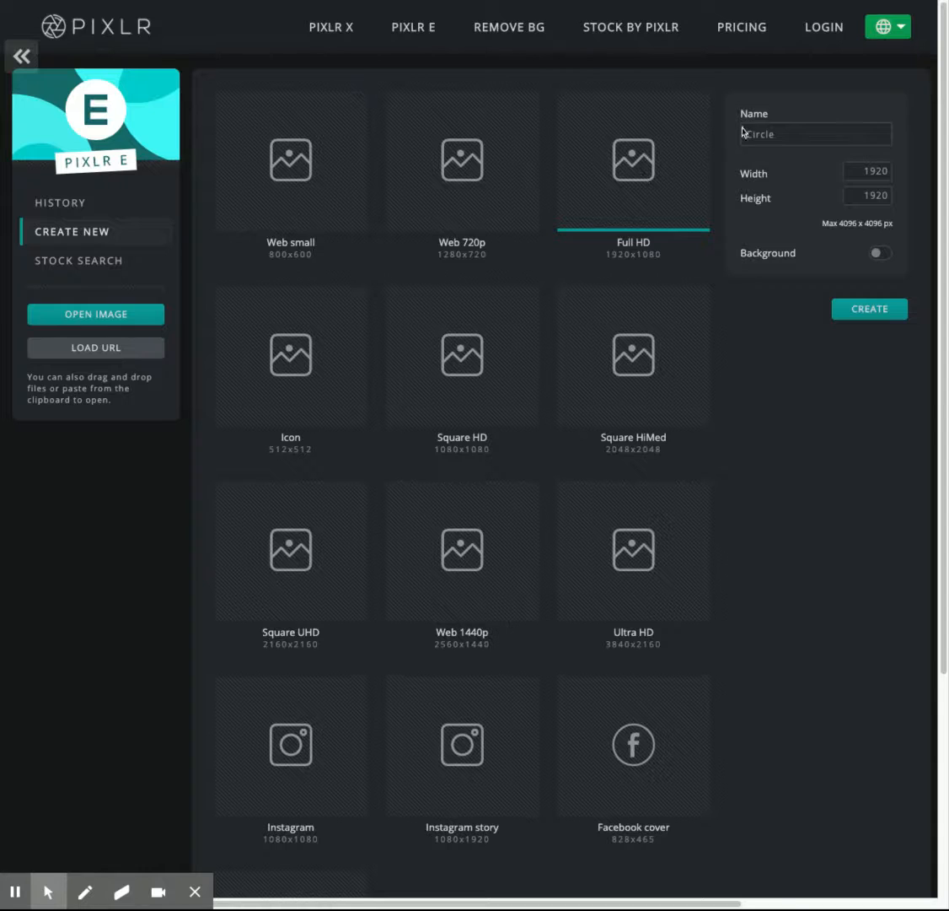
click(780, 134)
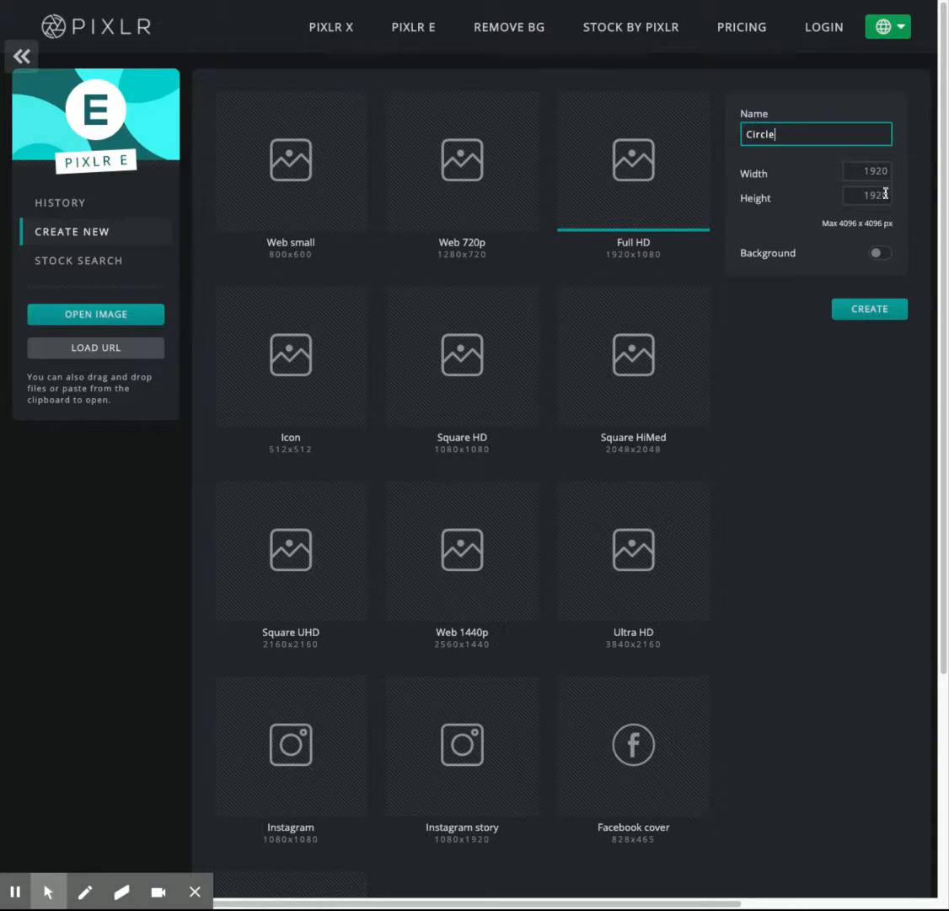
key(Tab)
click(877, 195)
click(873, 170)
click(876, 191)
click(880, 171)
click(885, 196)
click(873, 315)
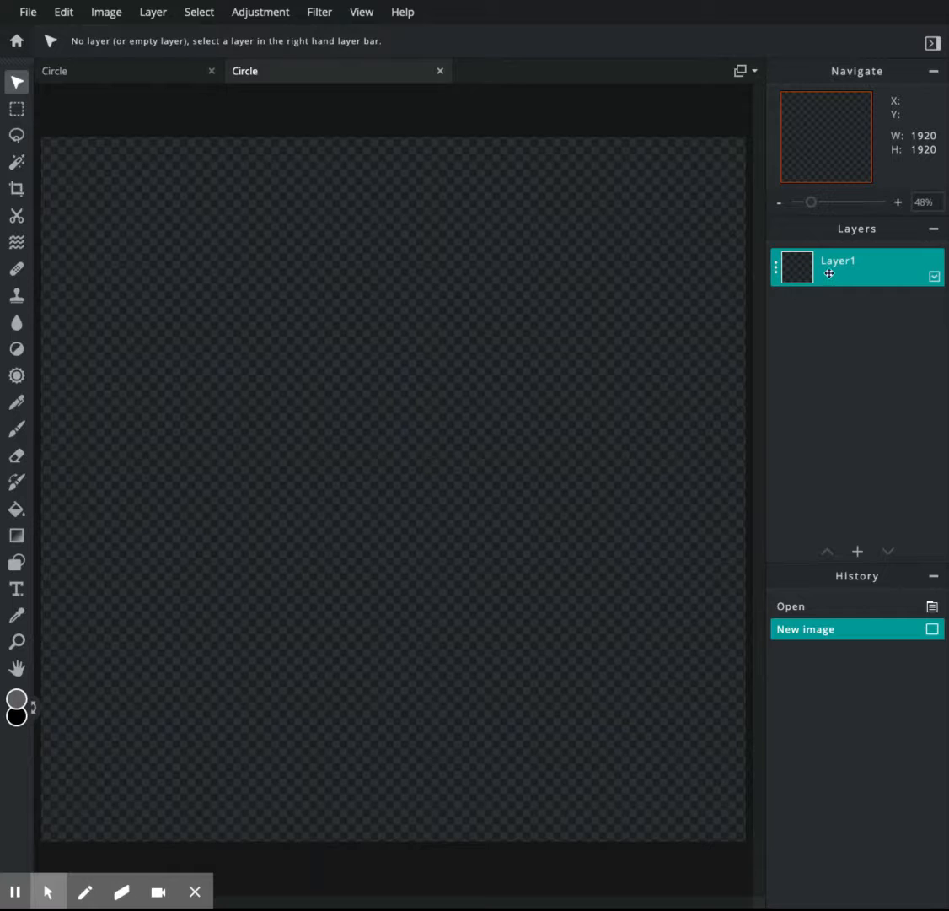
Add an empty layer above Layer1 and fill it with off-white #FBF9F9.
click(859, 552)
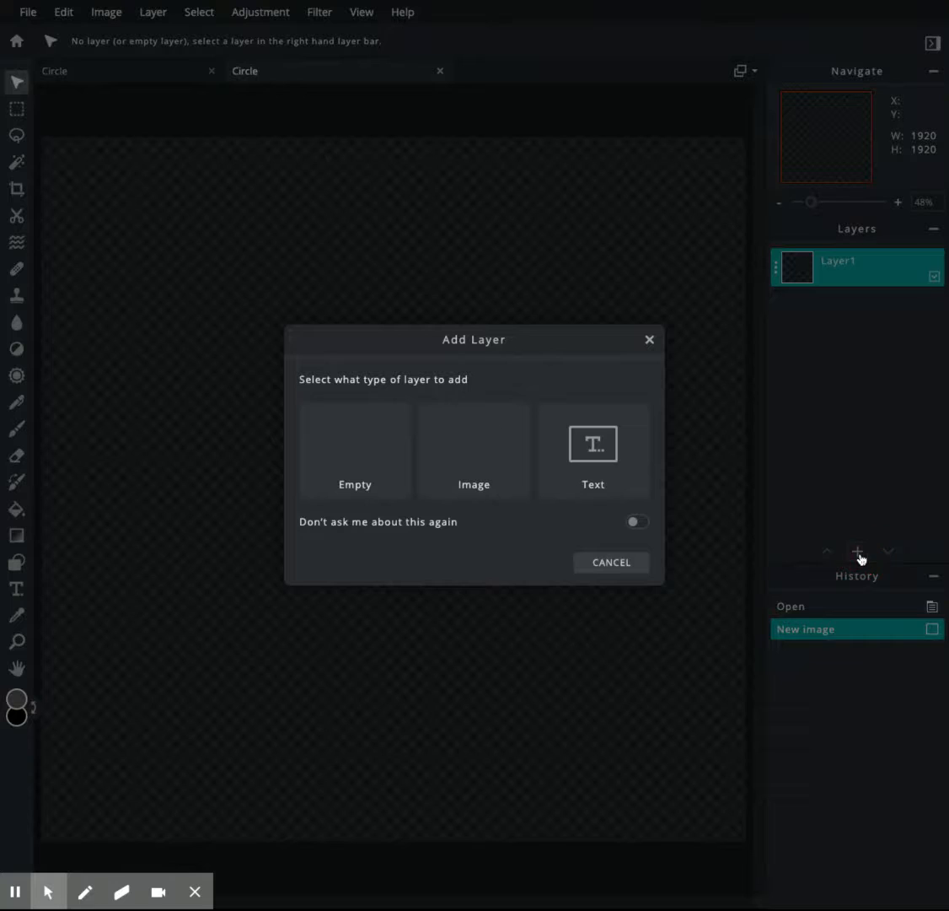
click(365, 458)
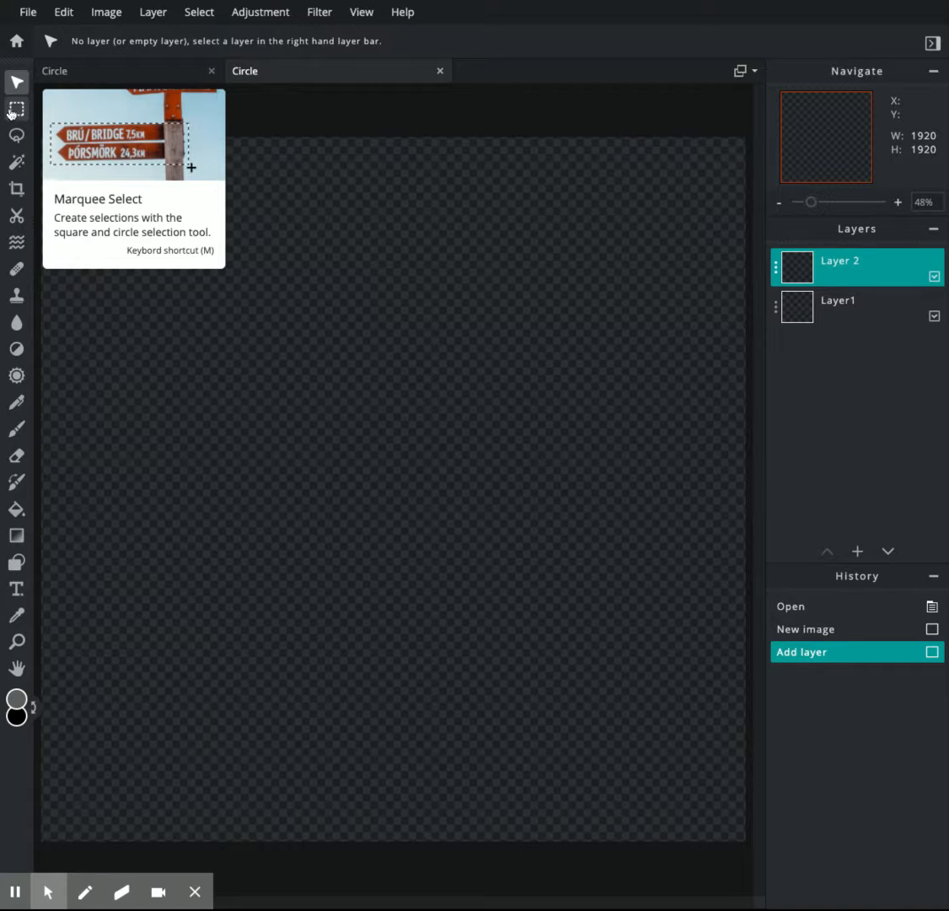
click(17, 699)
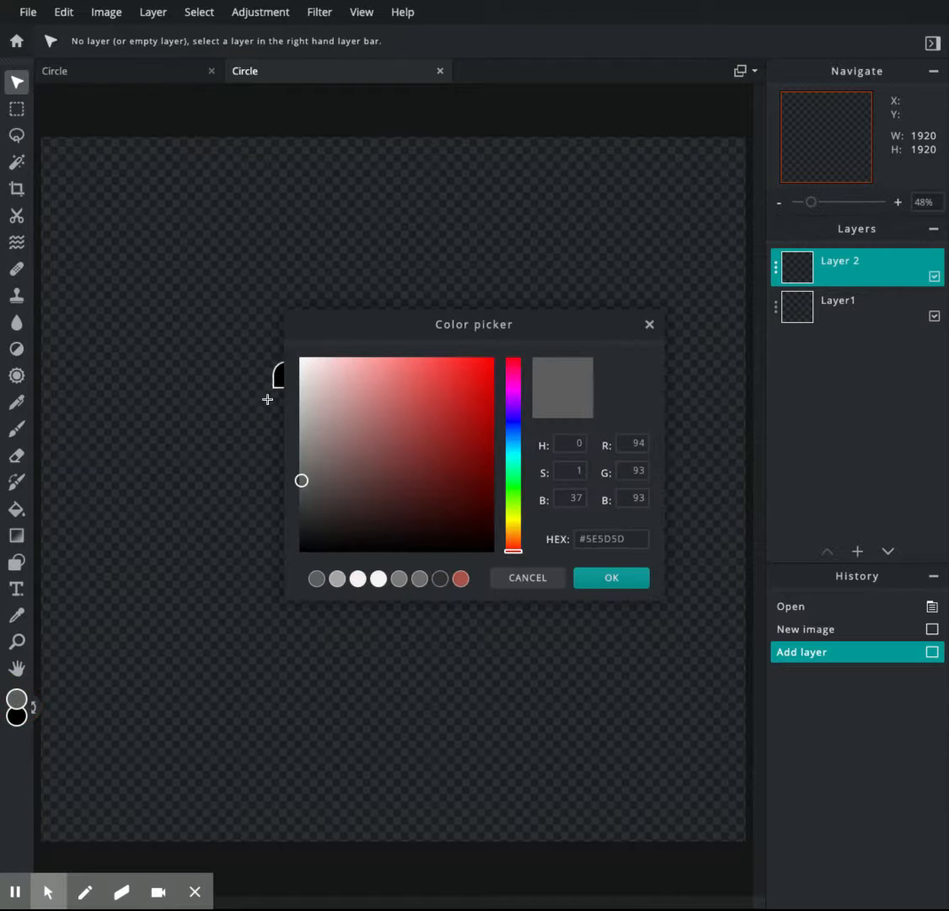
mouse_move(513, 555)
mouse_down()
mouse_move(506, 345)
mouse_move(517, 604)
mouse_move(483, 422)
mouse_move(496, 322)
mouse_move(536, 521)
mouse_move(514, 582)
mouse_up()
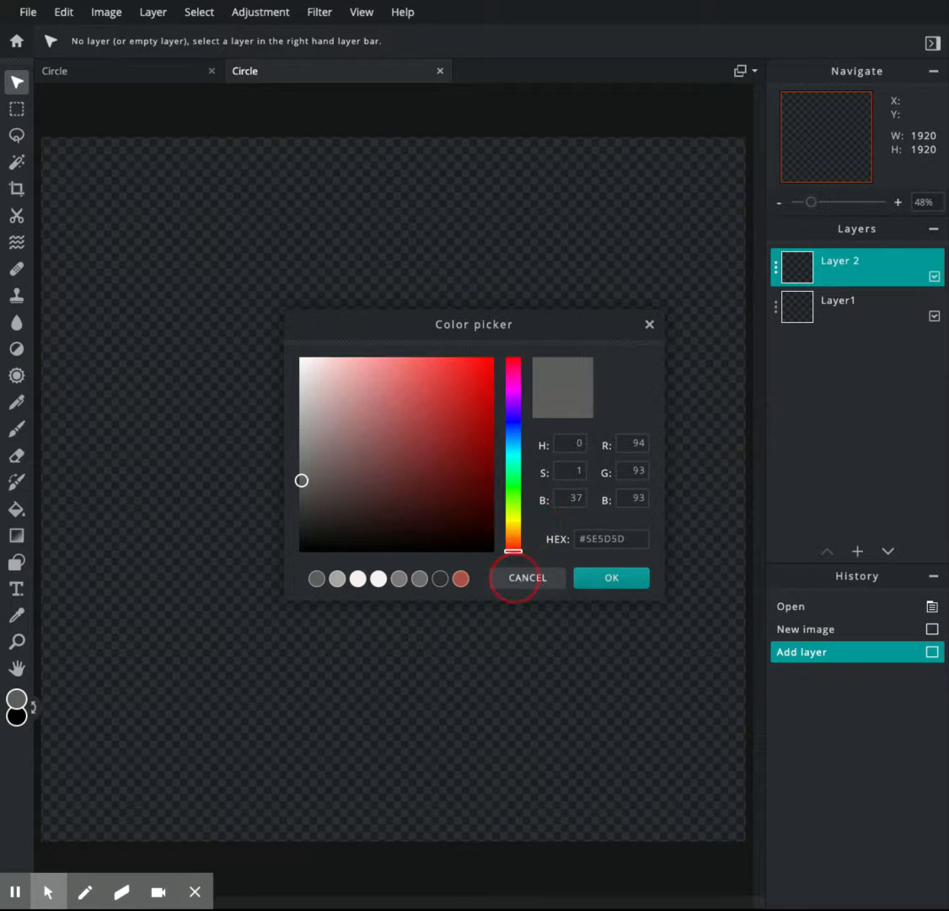
click(301, 363)
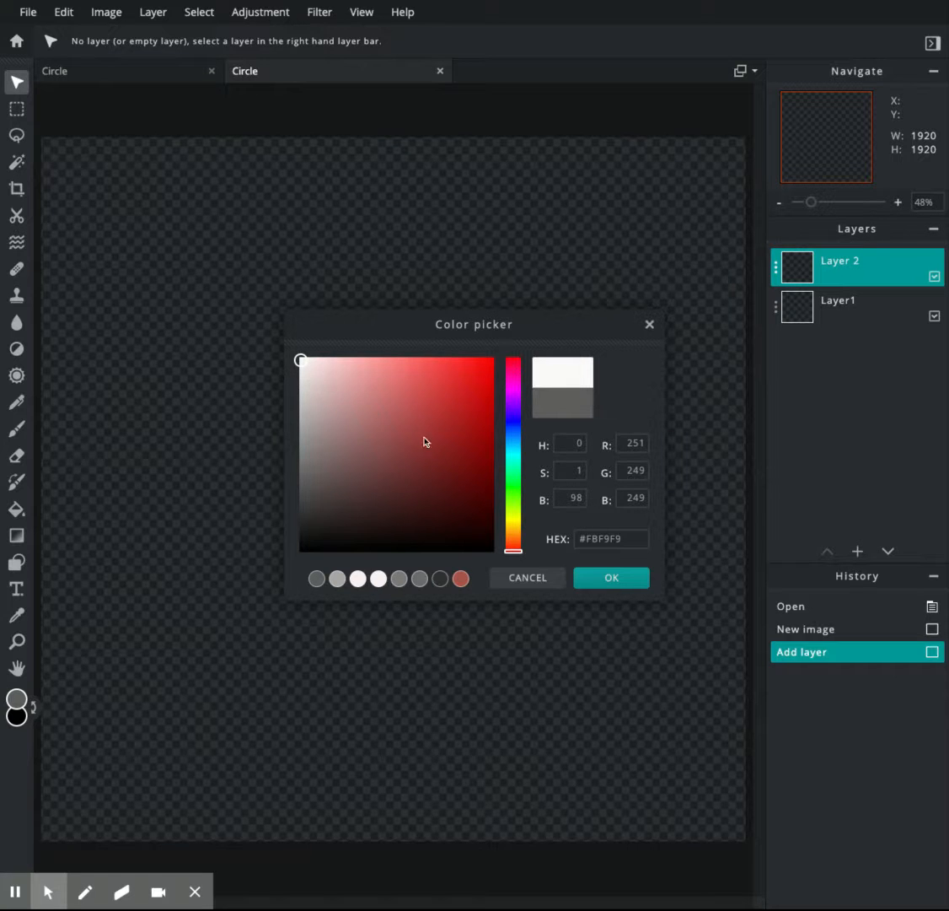
click(625, 579)
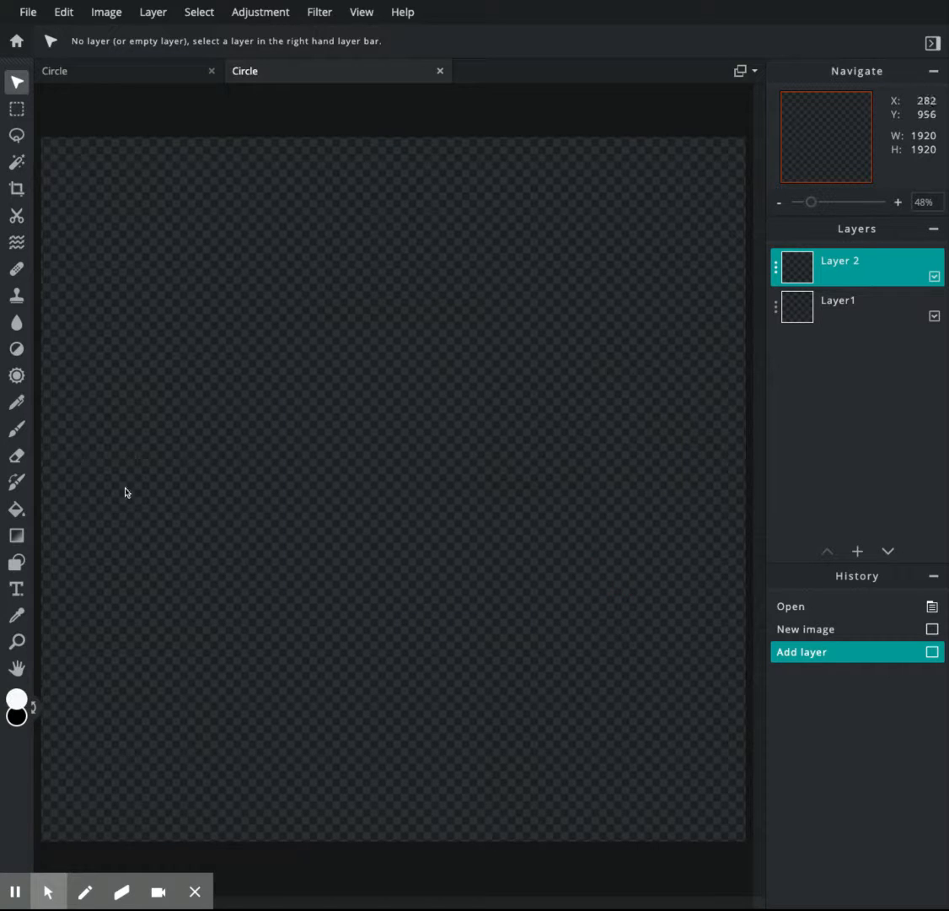
click(16, 509)
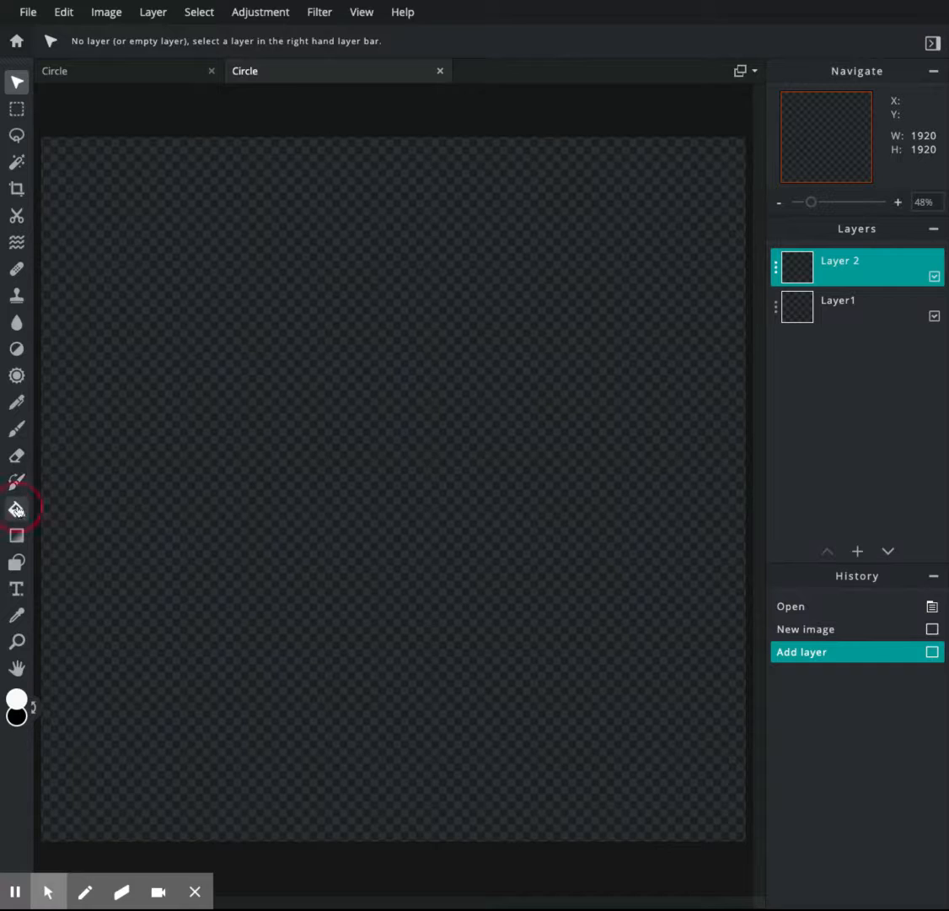
click(285, 488)
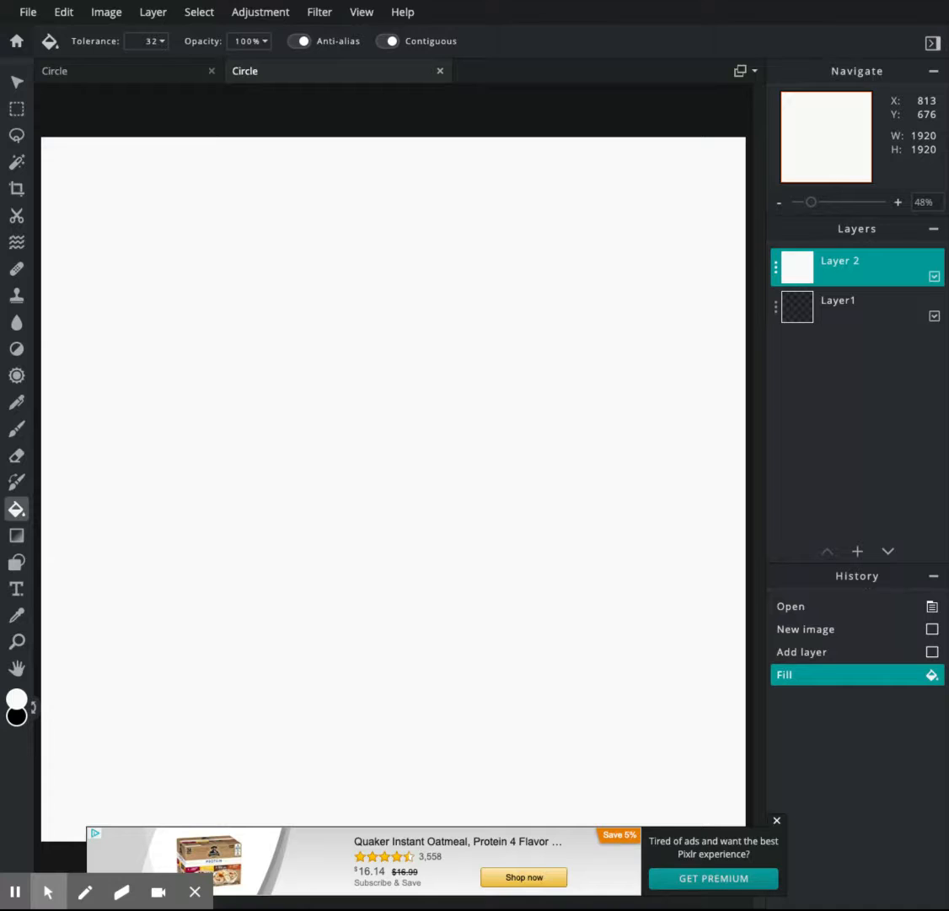
Add another empty layer and marquee-select a rectangle of about 1916 × 989 px covering the lower half of the canvas.
click(858, 552)
click(357, 451)
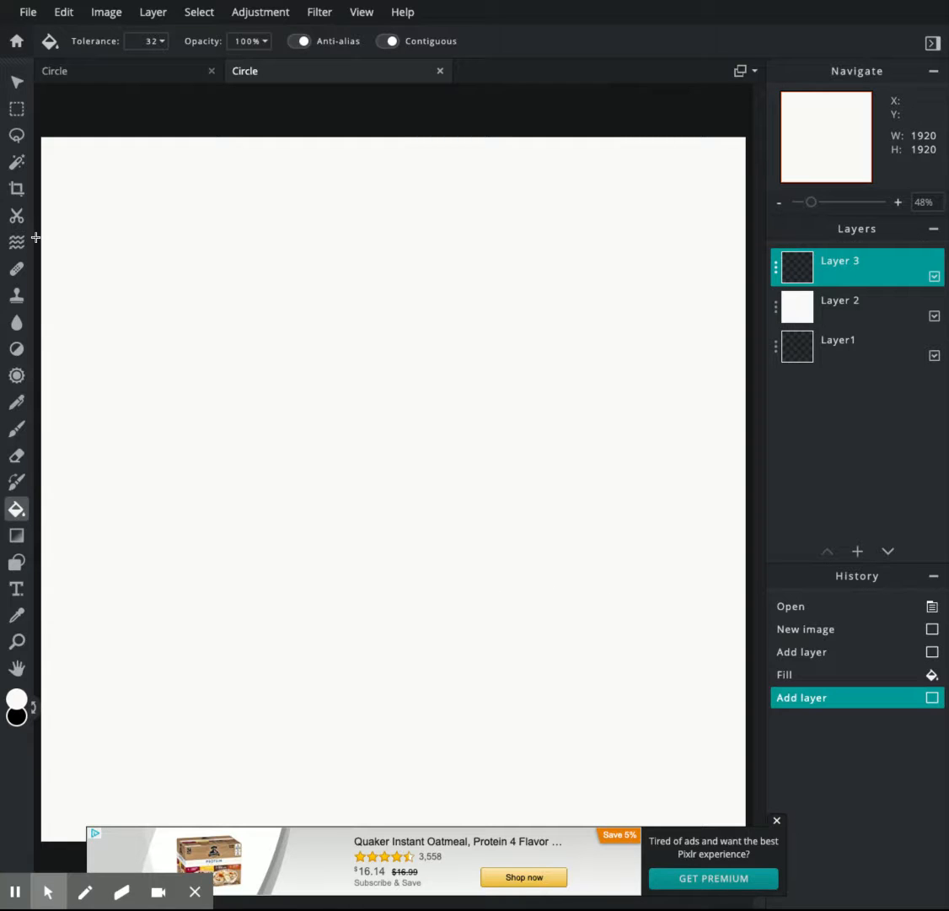
click(17, 109)
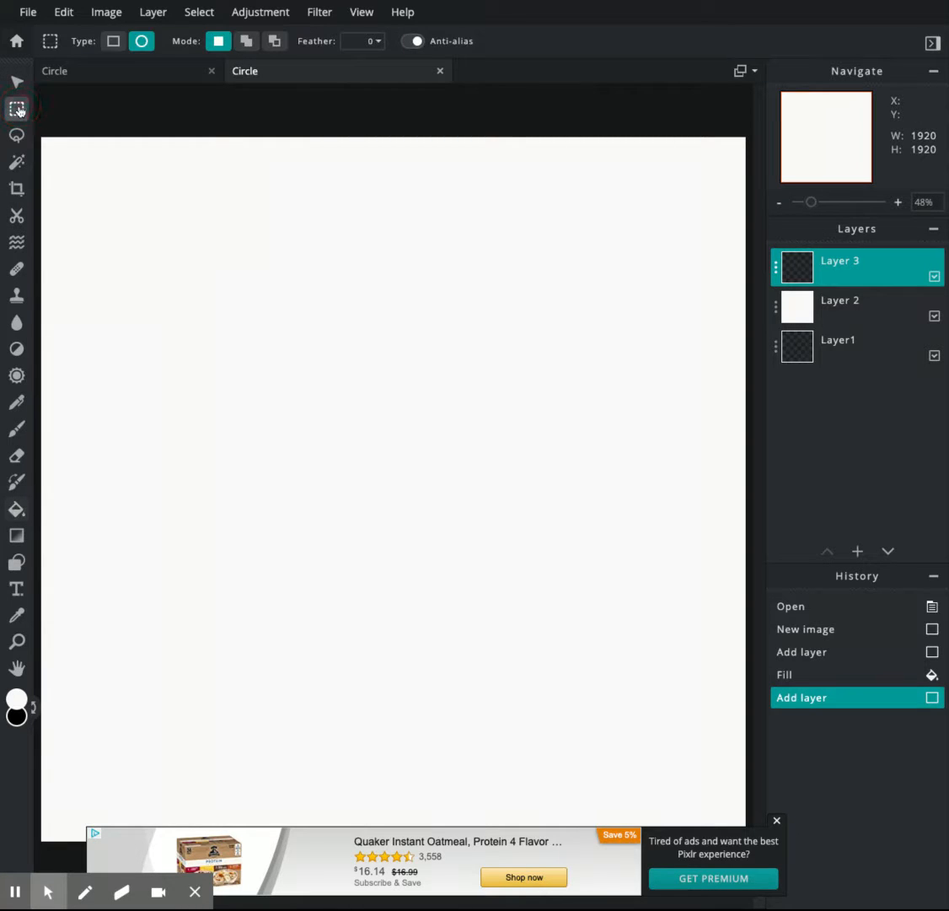
click(113, 42)
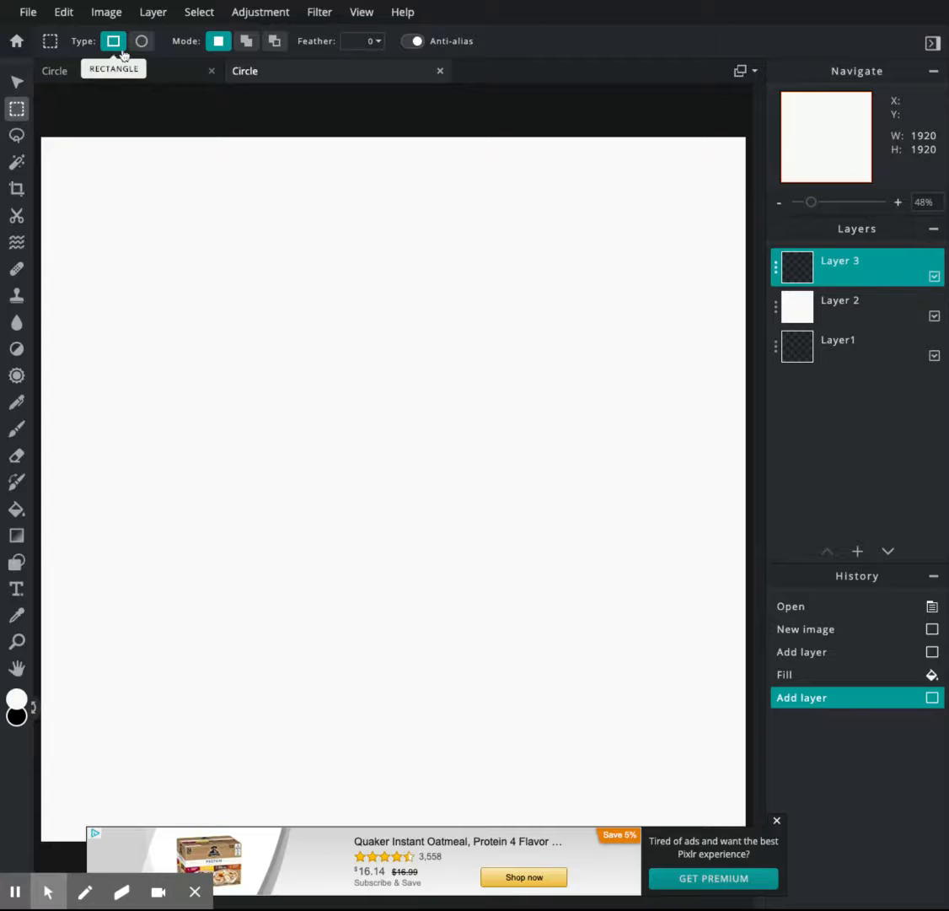
click(778, 821)
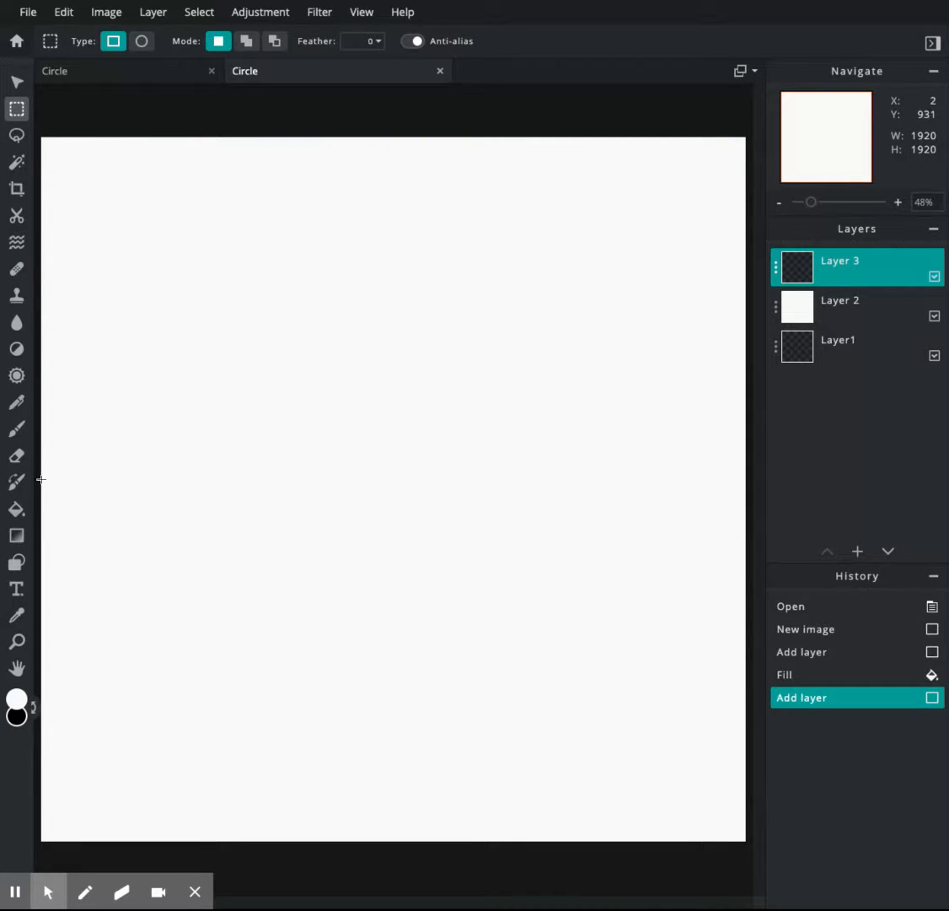
drag(41, 479, 746, 843)
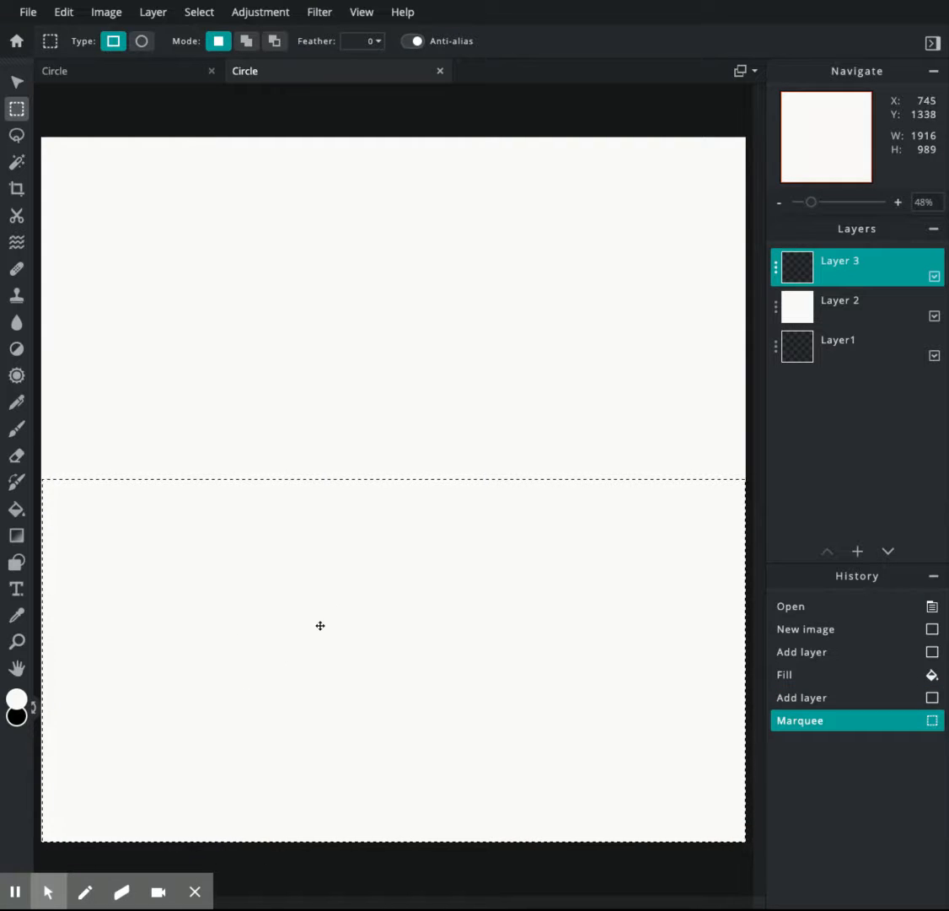
Set the foreground colour to medium grey #8E8C8C and fill the rectangular selection on Layer 3 with it.
click(17, 698)
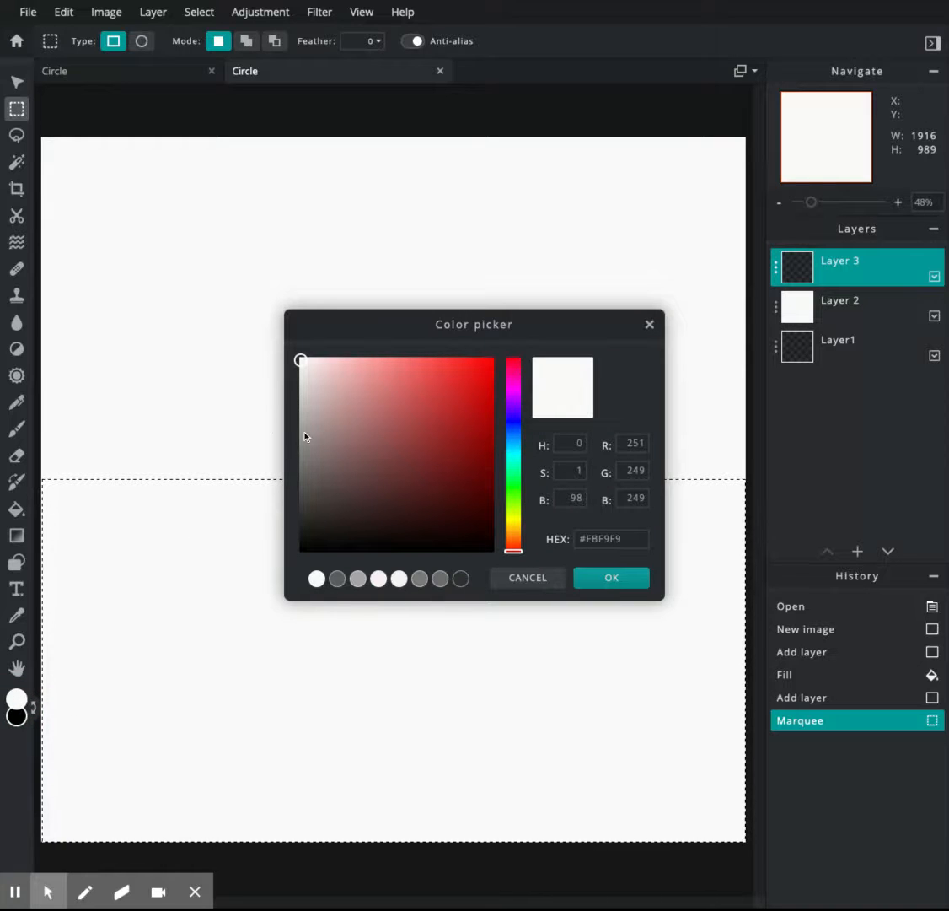
click(305, 445)
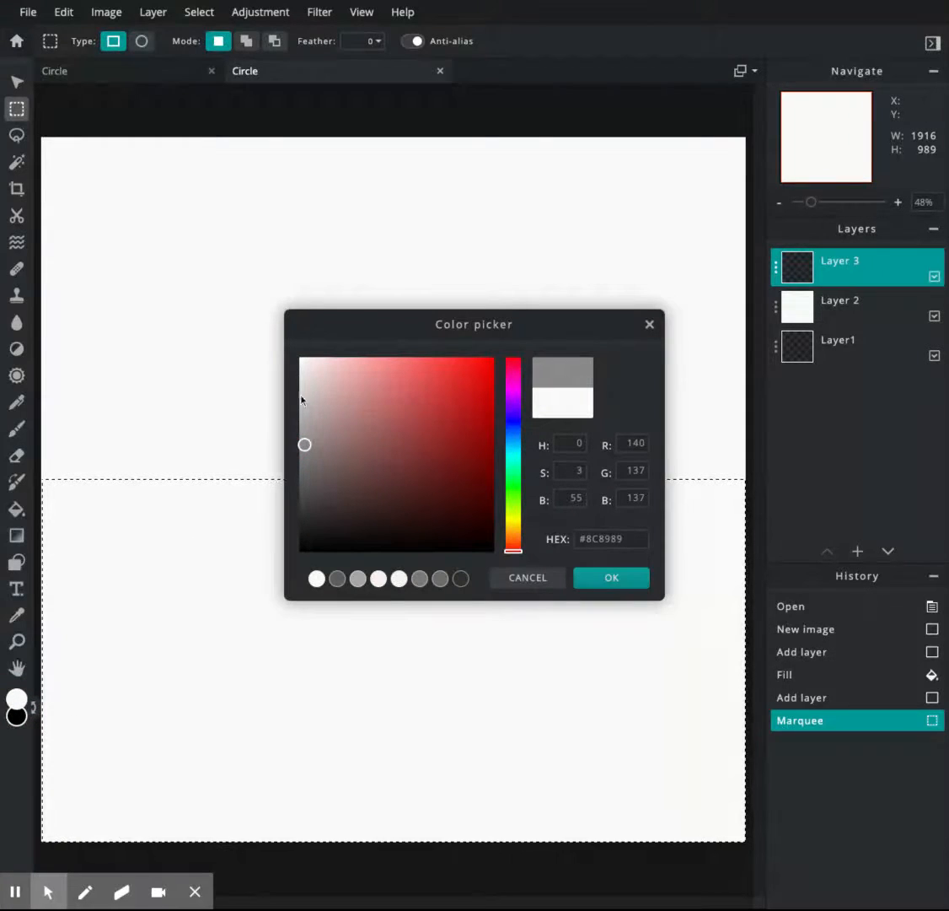
click(301, 398)
click(303, 445)
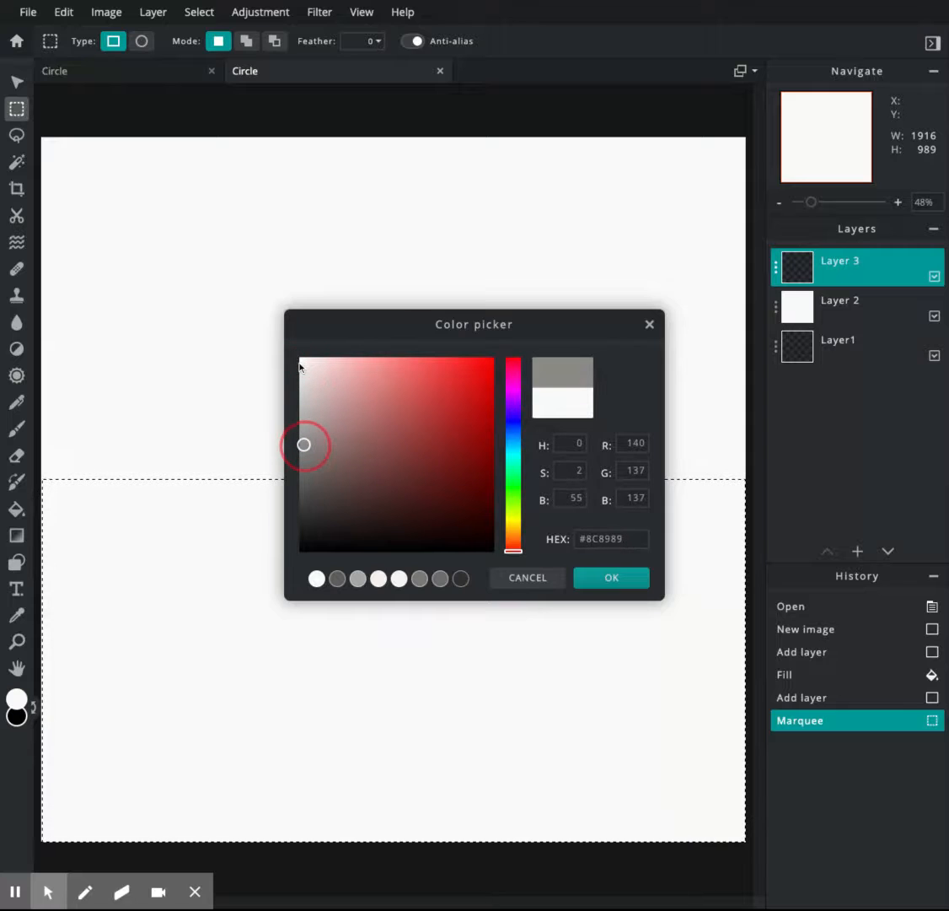
click(301, 446)
click(304, 442)
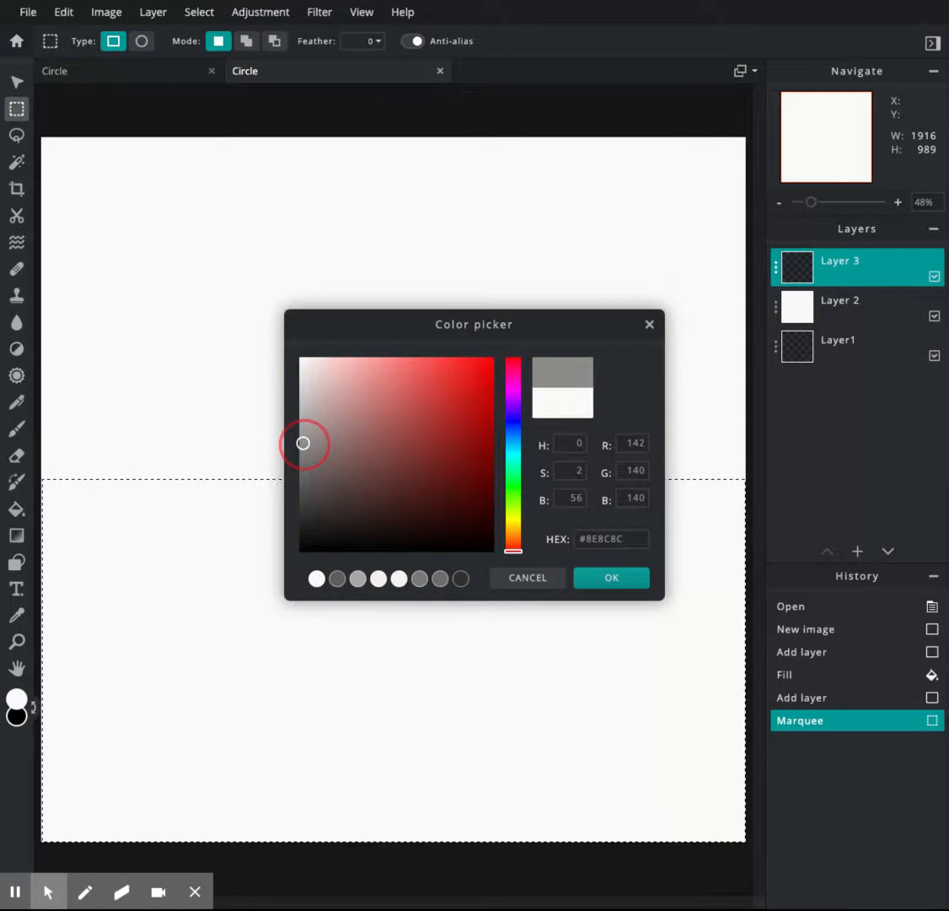
click(619, 582)
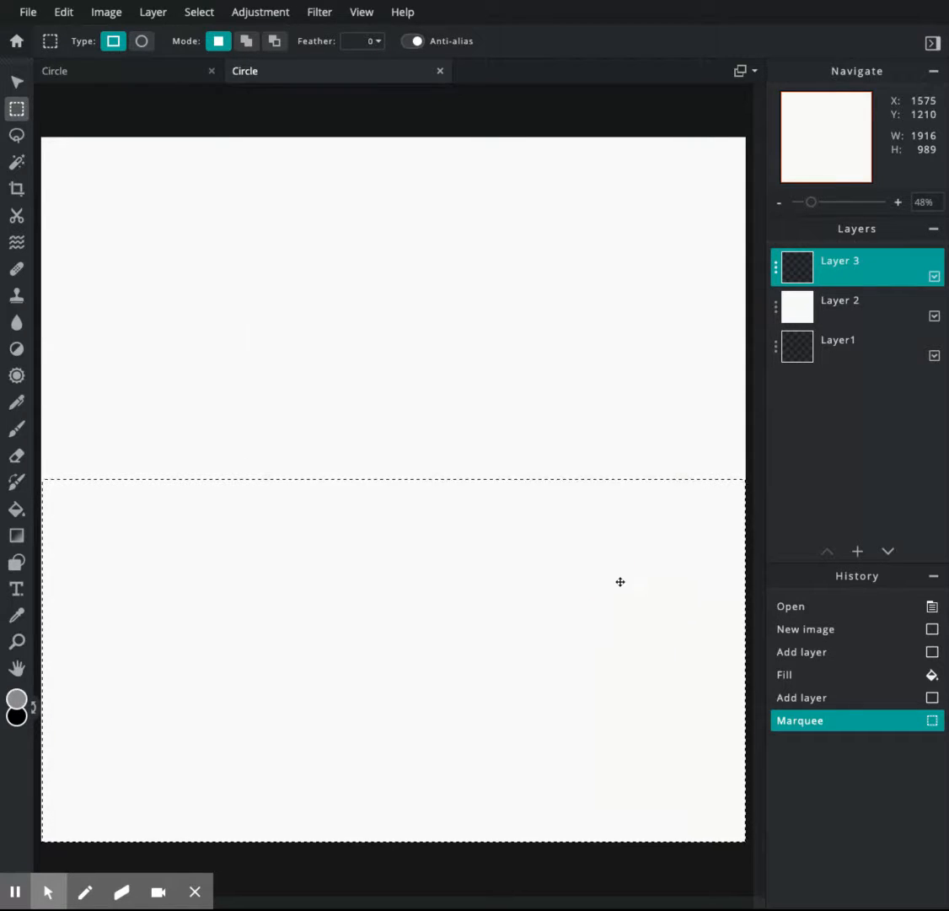
click(19, 510)
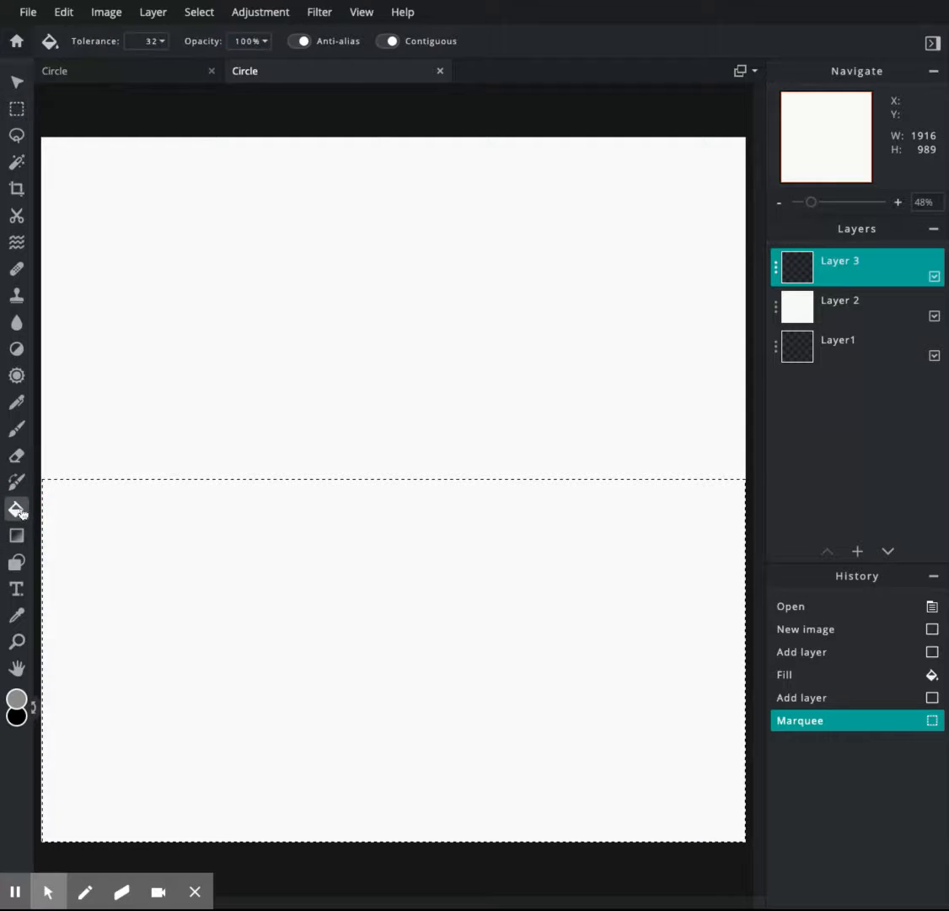
click(284, 603)
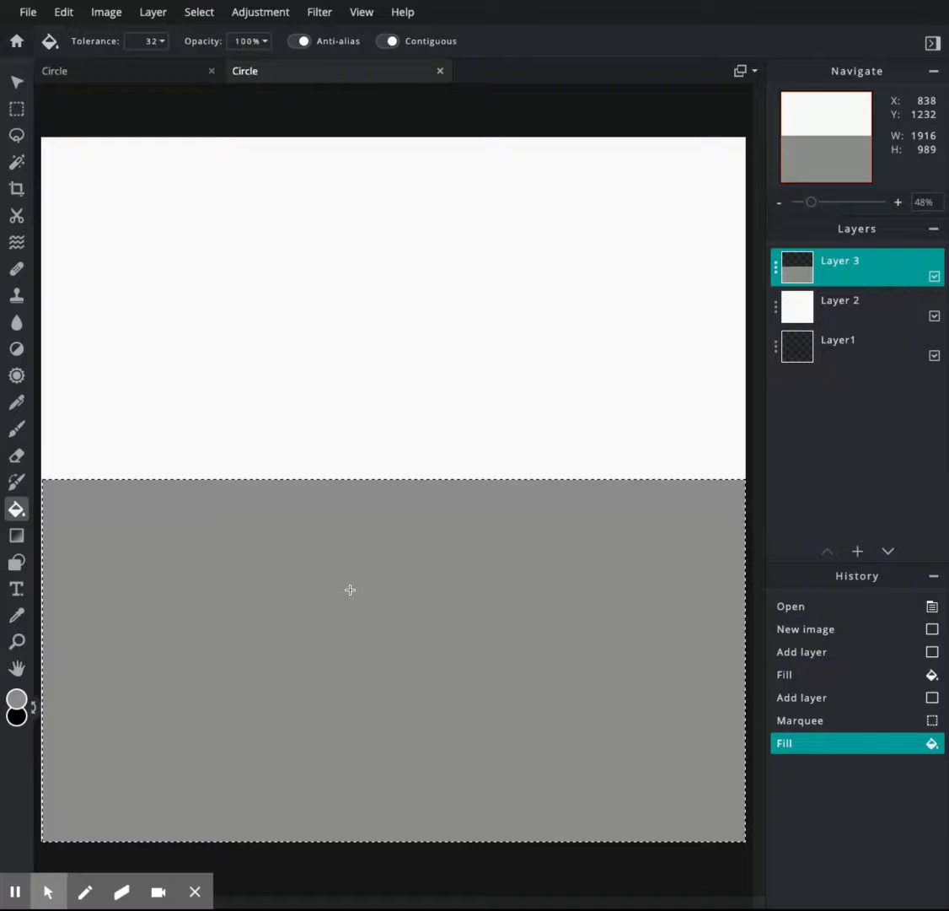
Add a new empty layer and replace the rectangular selection with a circular one about 1053 × 1056 px across the horizon line.
click(858, 554)
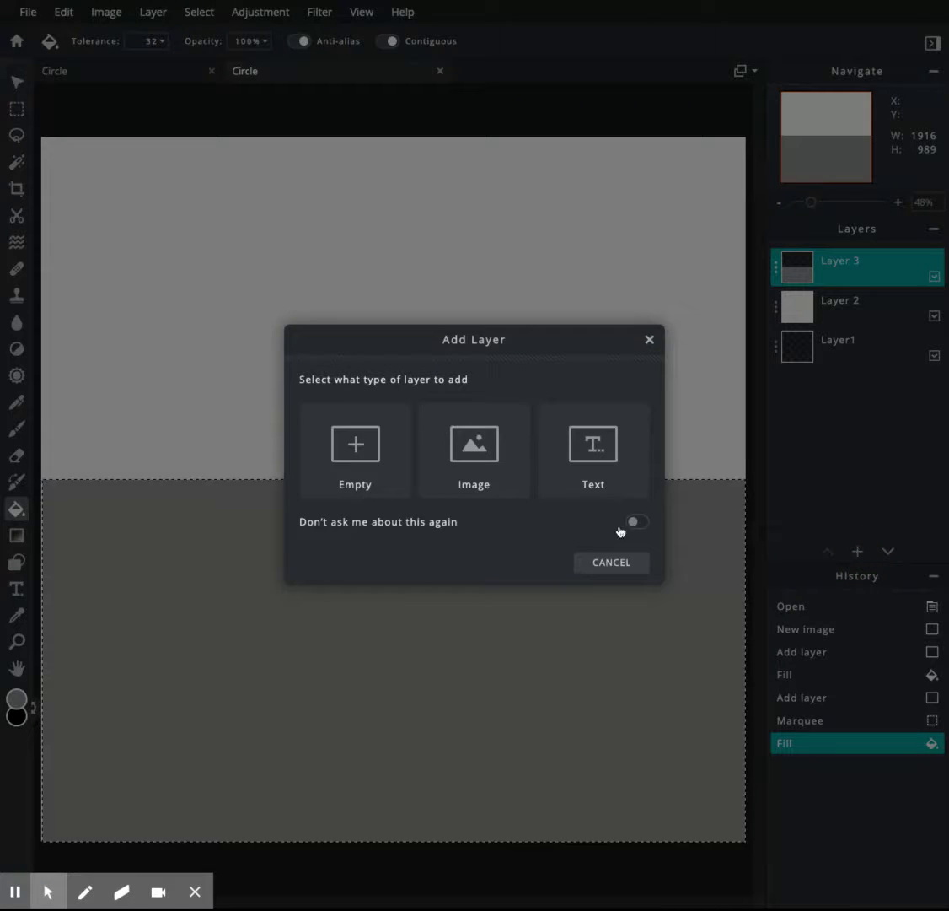
click(357, 456)
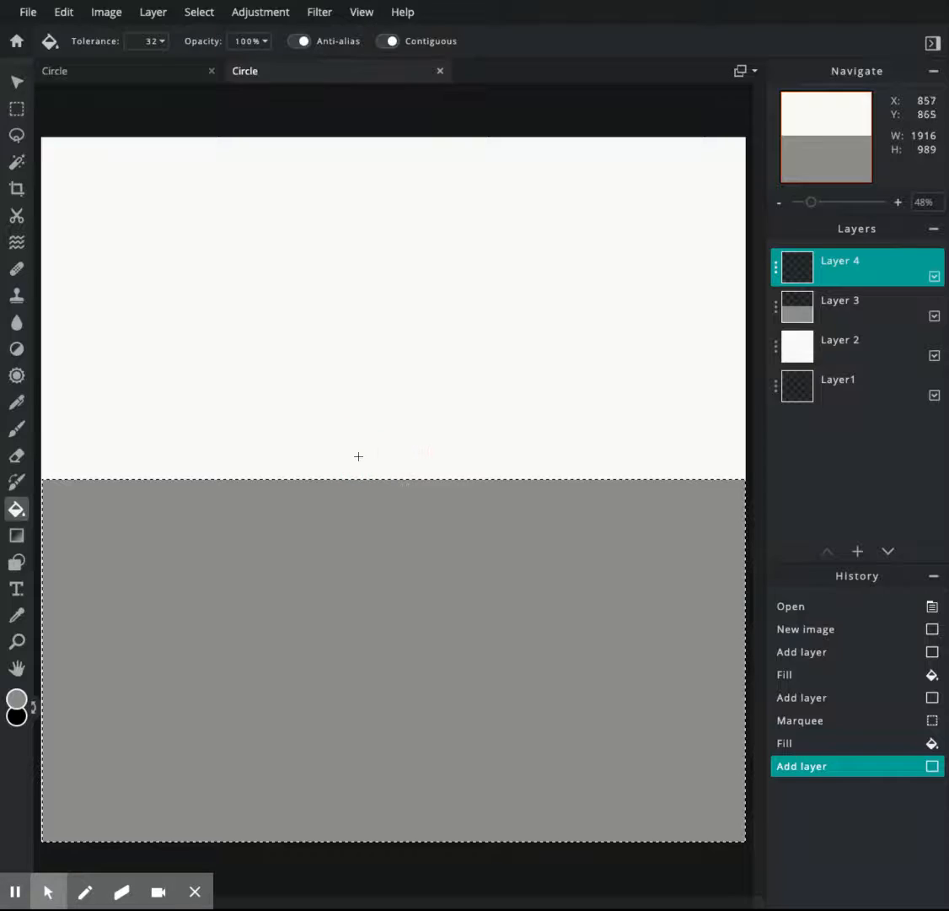
click(17, 108)
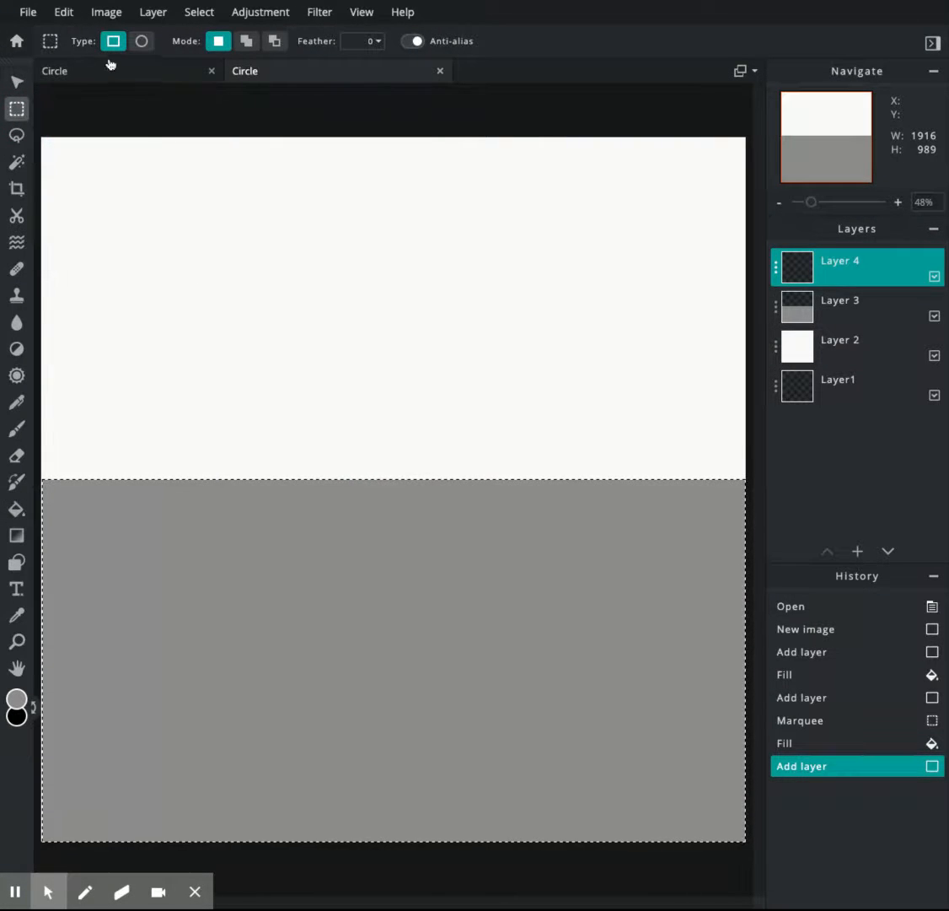
click(145, 42)
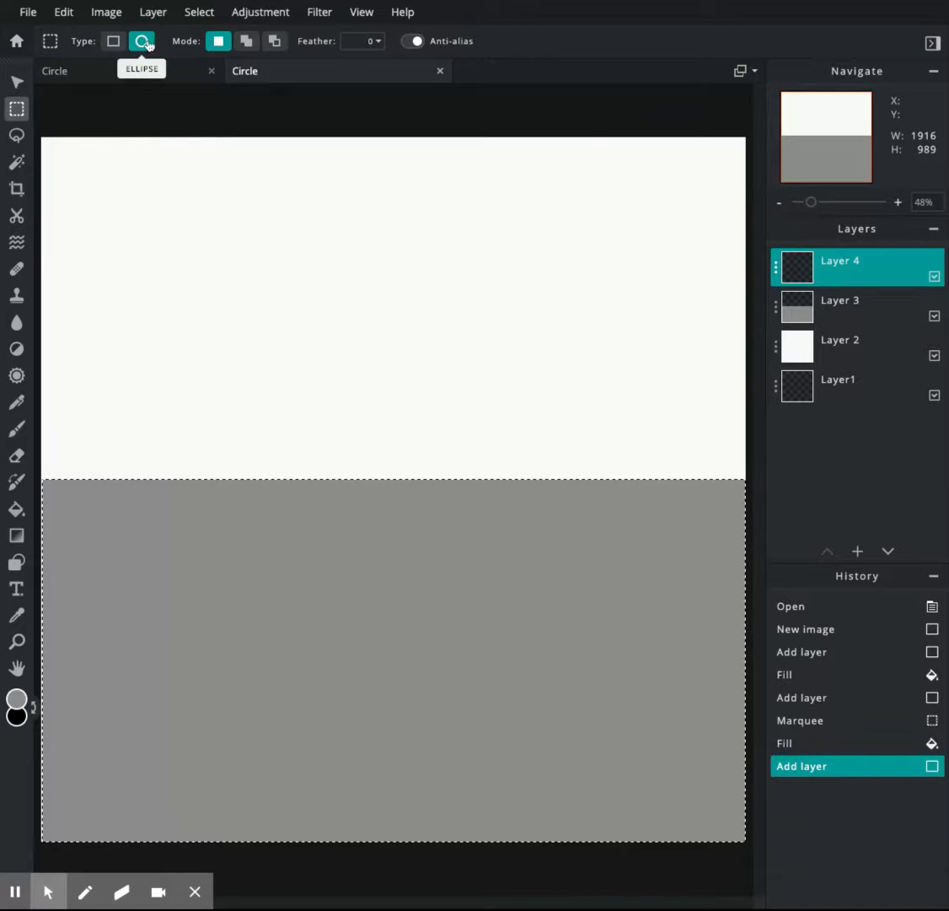
click(203, 13)
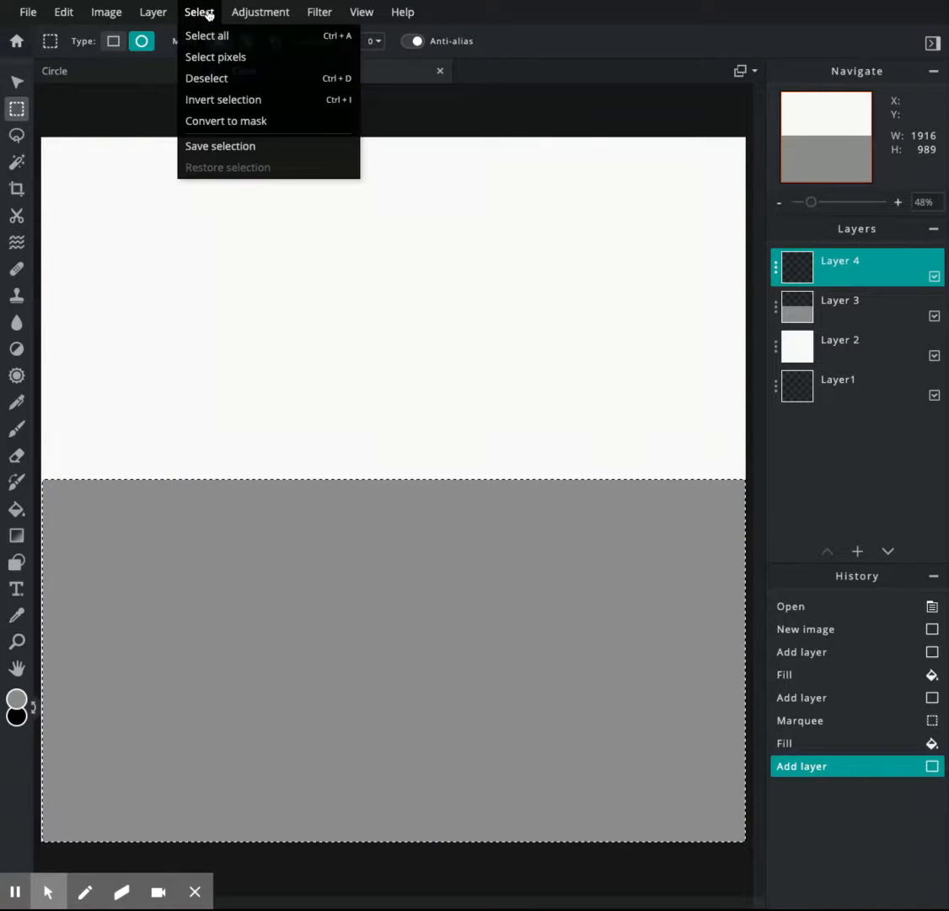
click(208, 79)
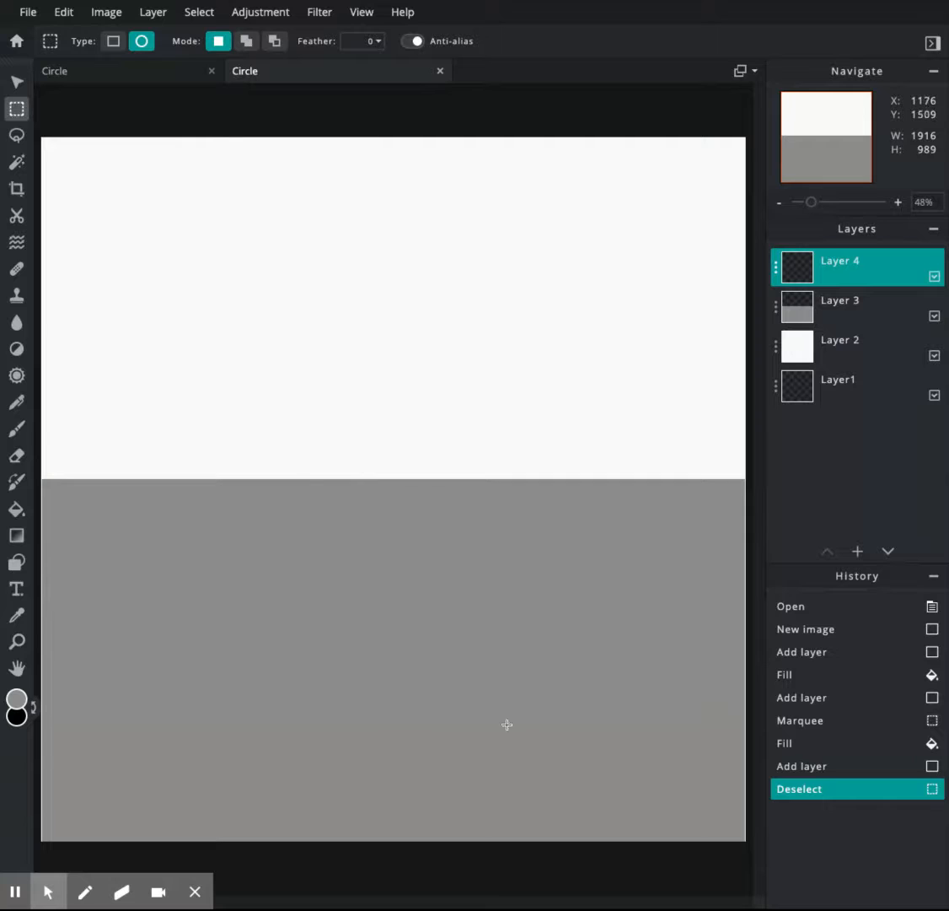
drag(500, 611, 117, 227)
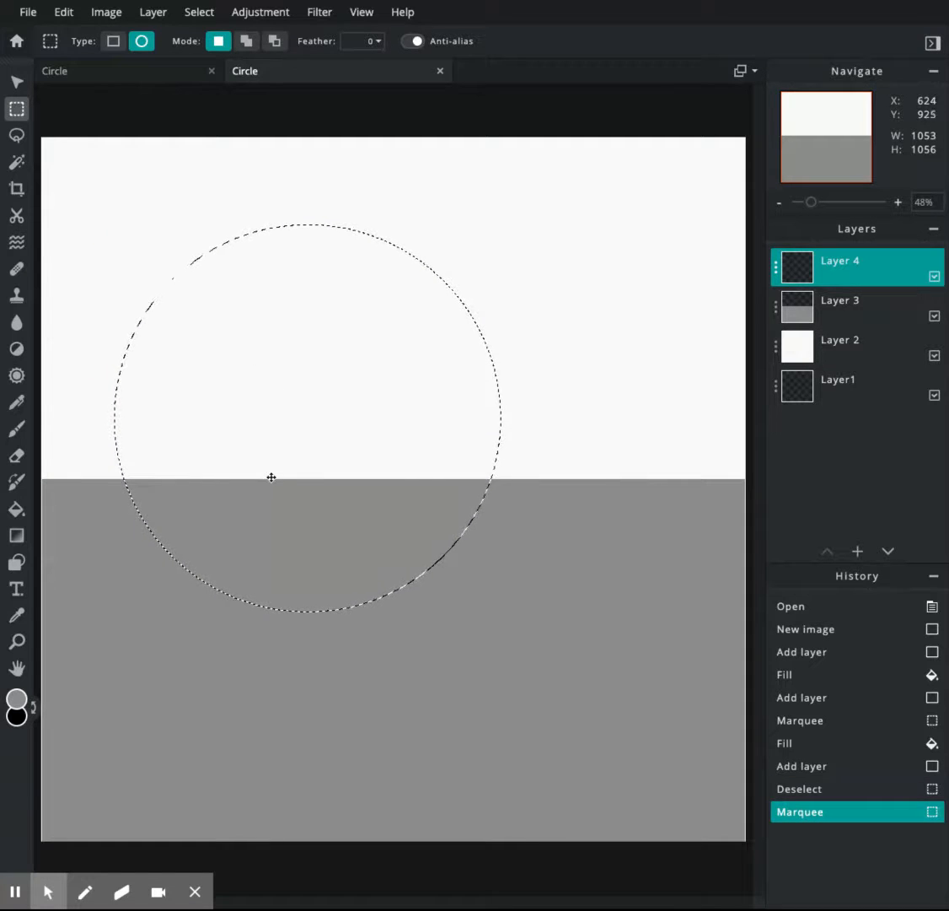
Set the foreground colour to dark grey #4E4E4E and fill the circular selection on Layer 4 with it.
click(16, 699)
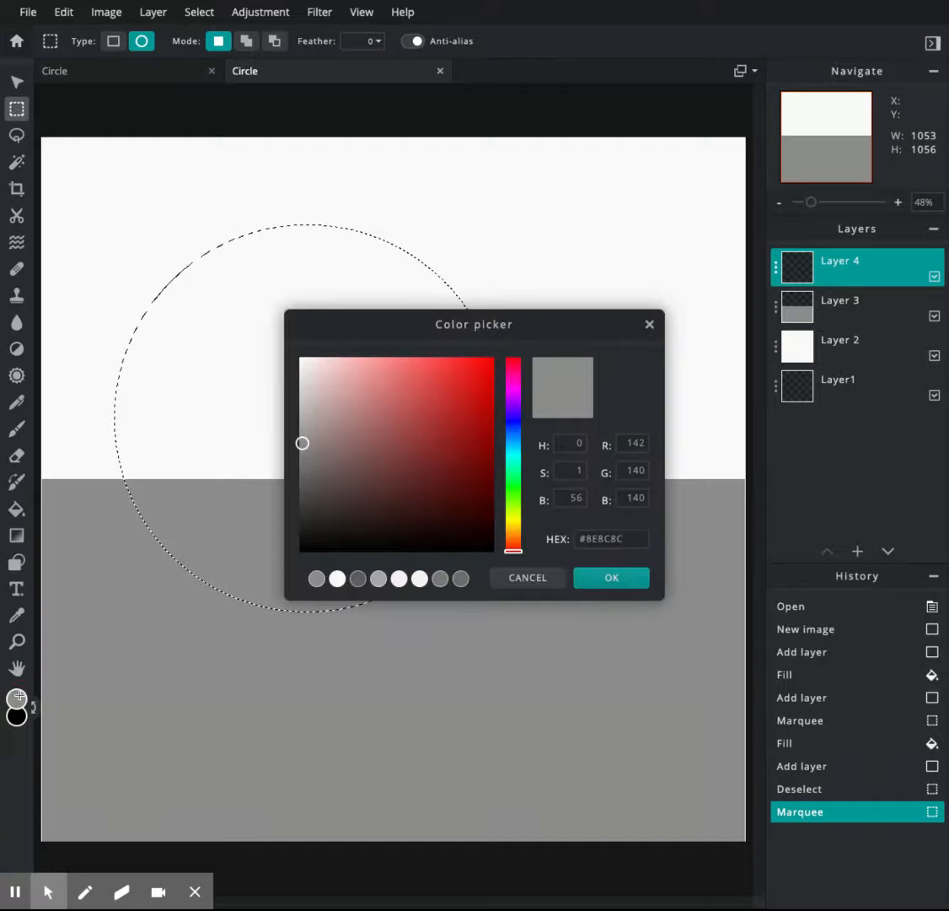
click(301, 446)
drag(301, 446, 300, 492)
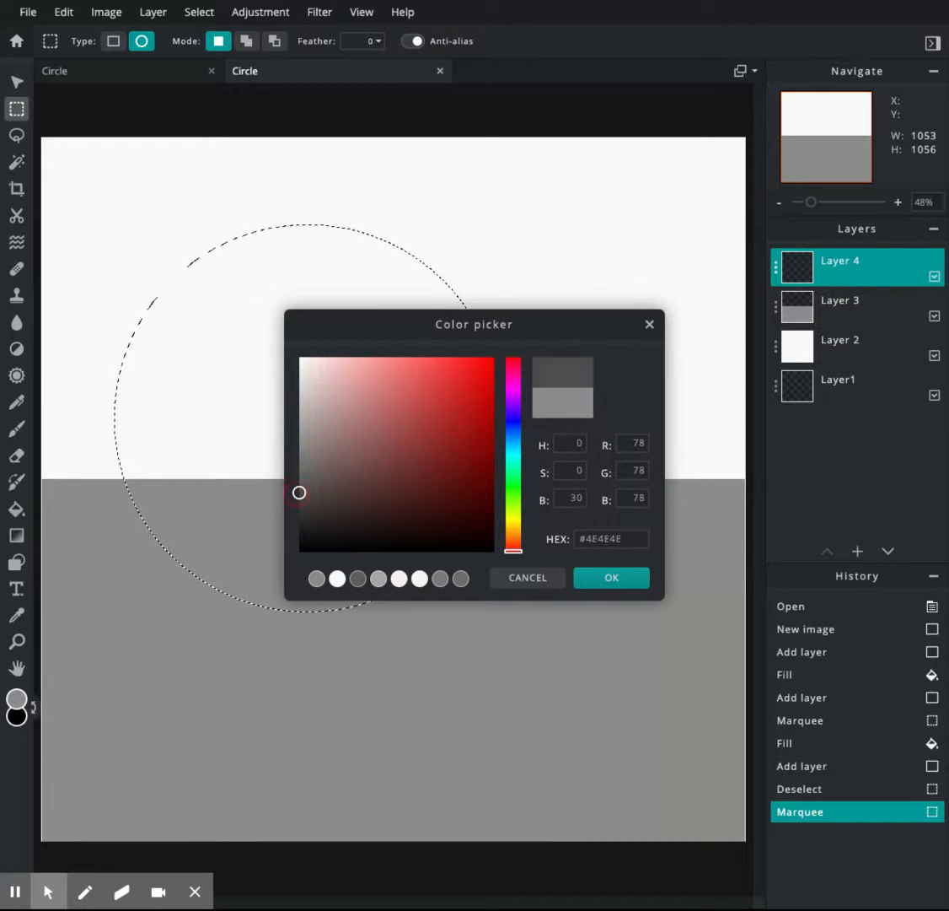
click(613, 580)
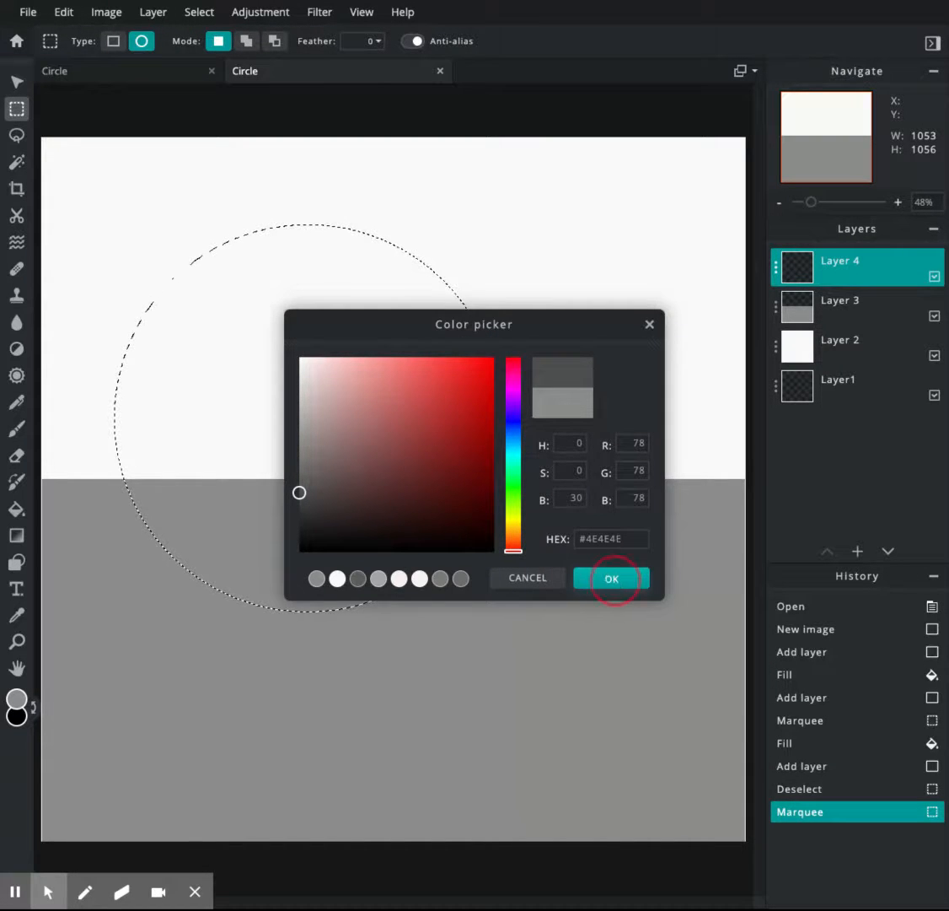
click(16, 511)
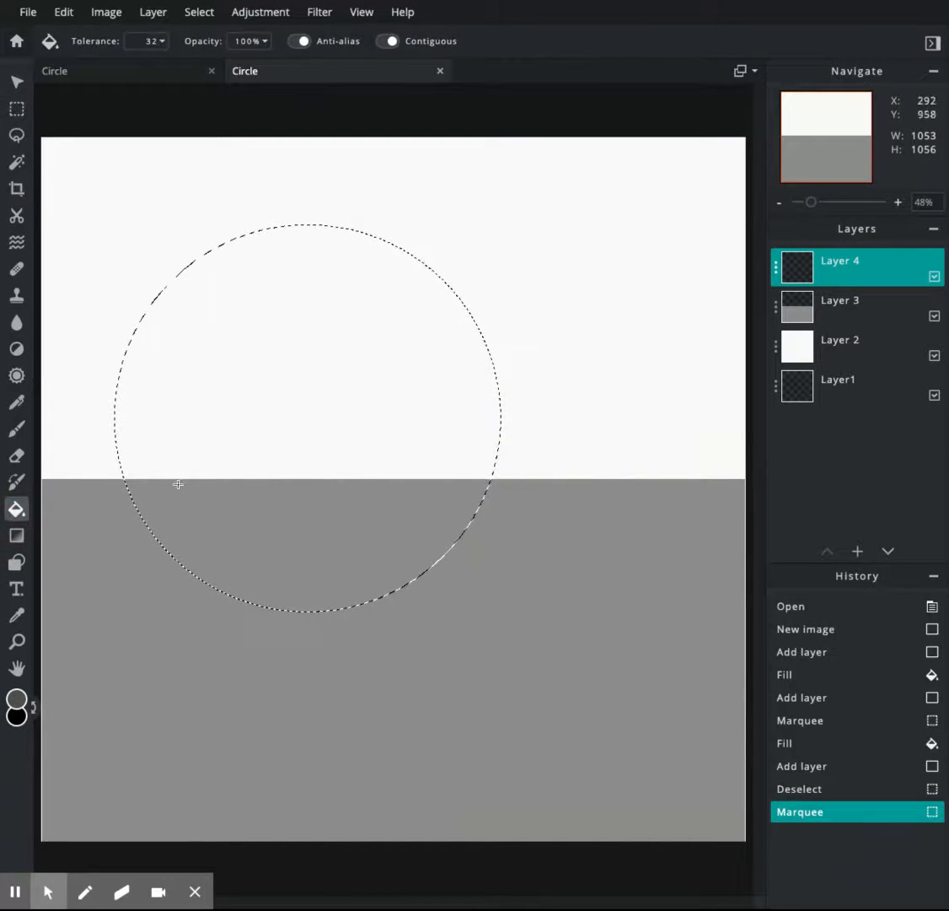
click(263, 466)
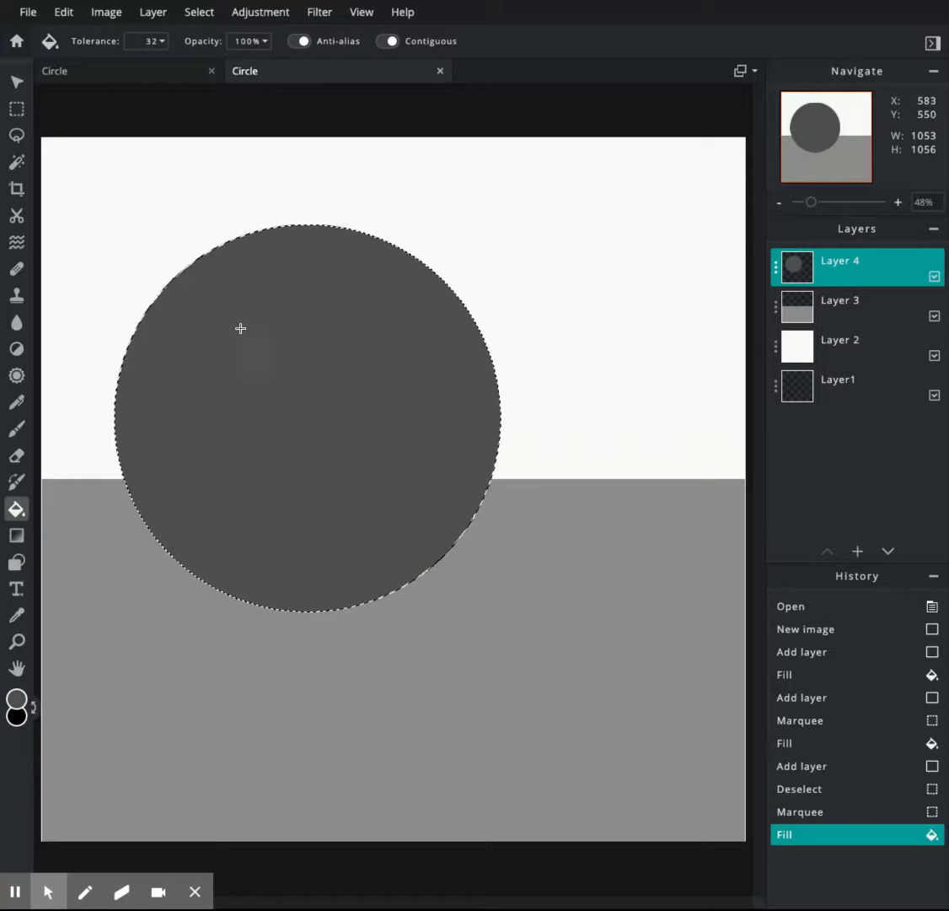
Move the selected dark grey circle right and slightly down so it sits near the centre of the canvas.
click(15, 82)
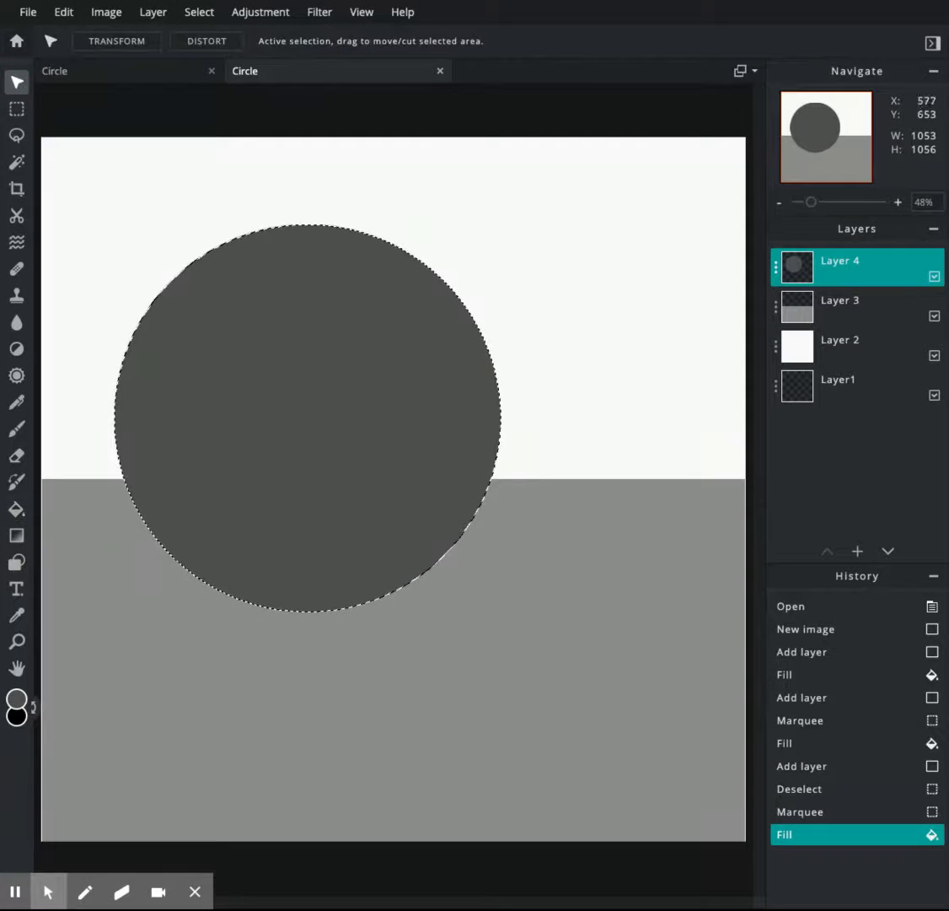
drag(311, 482, 404, 498)
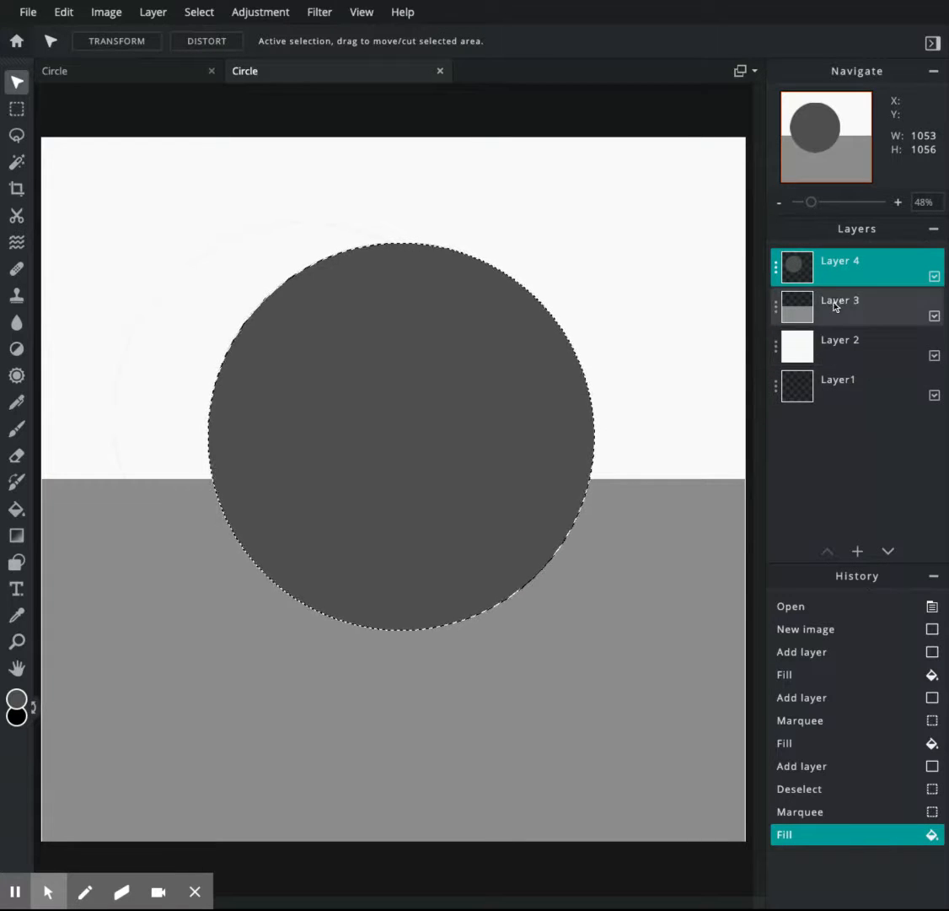
click(67, 328)
click(27, 21)
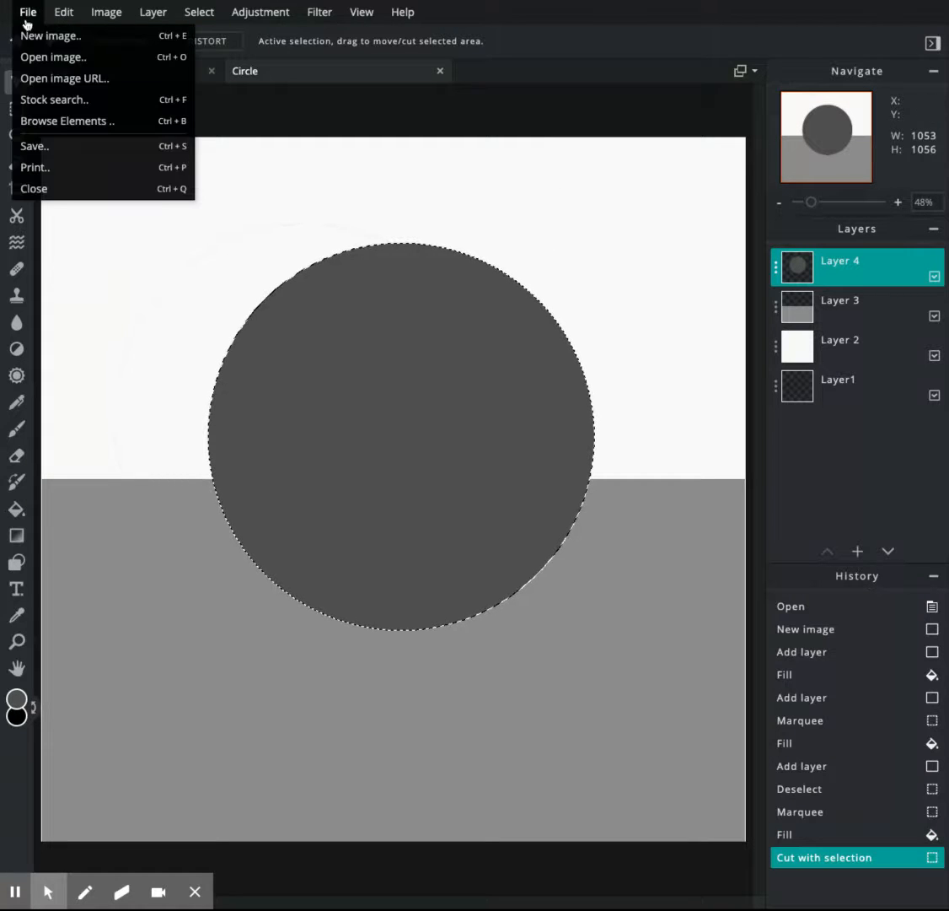
click(44, 146)
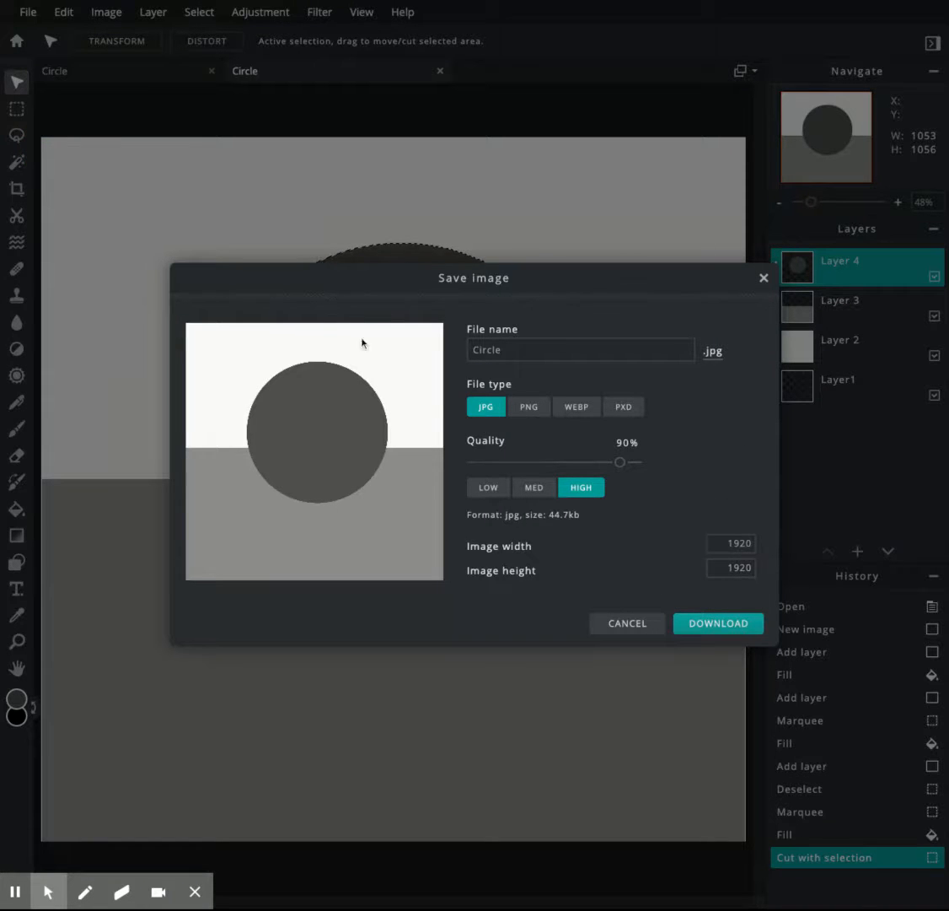
click(627, 624)
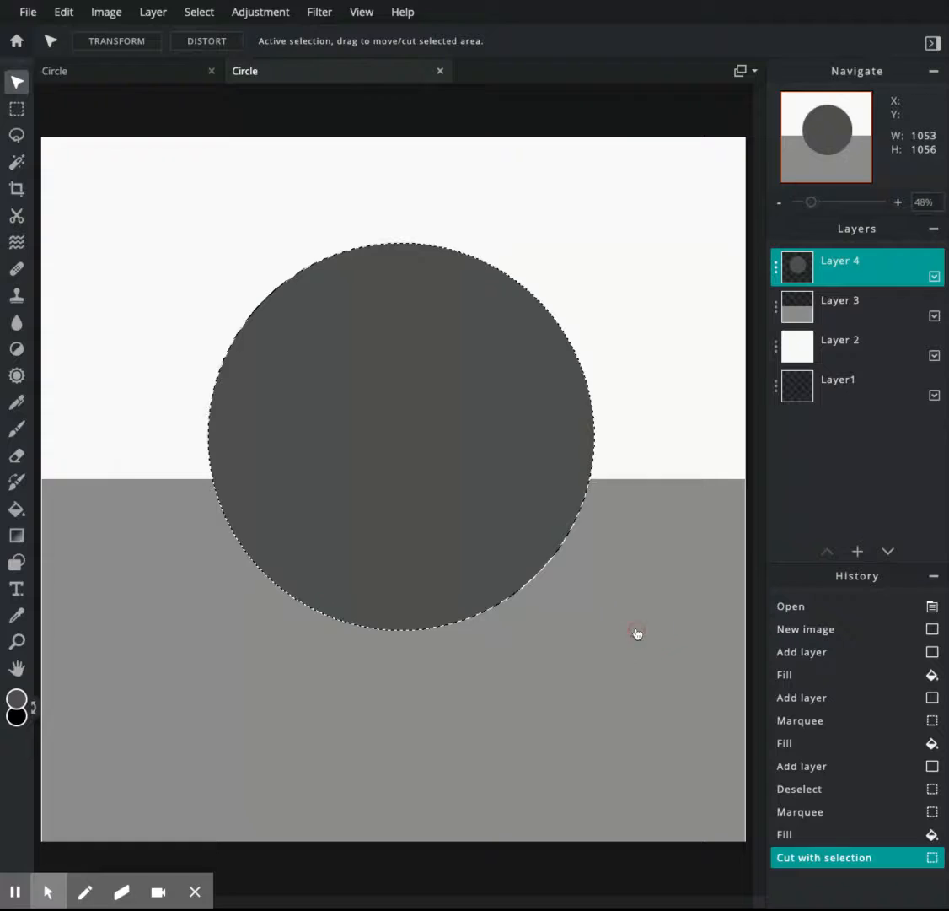